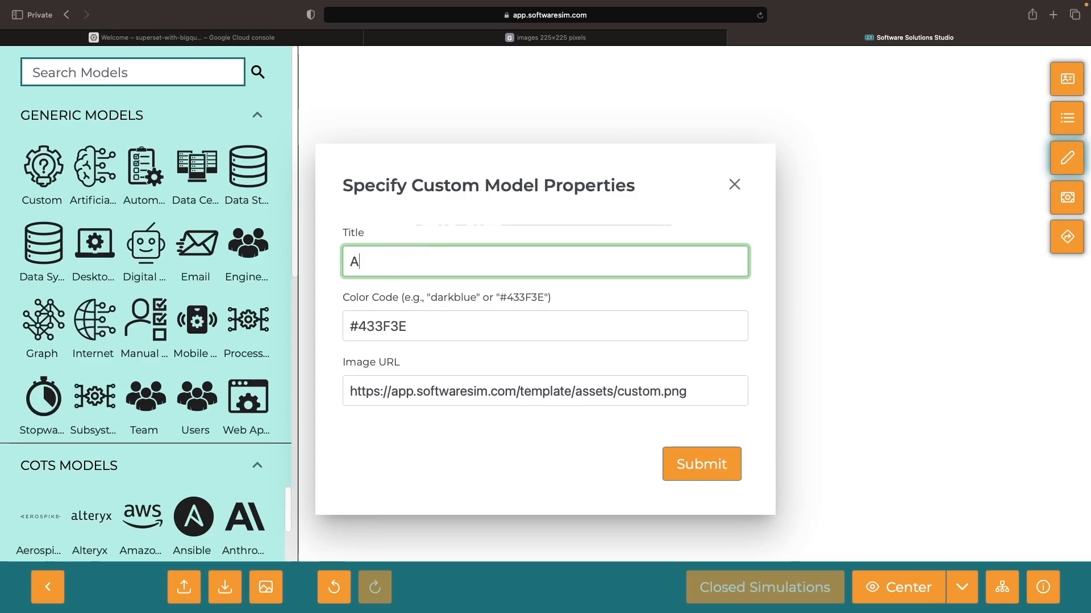
# Title the custom model "Apache Superset" and set its color code to #0d3e49.
pyautogui.write('et')
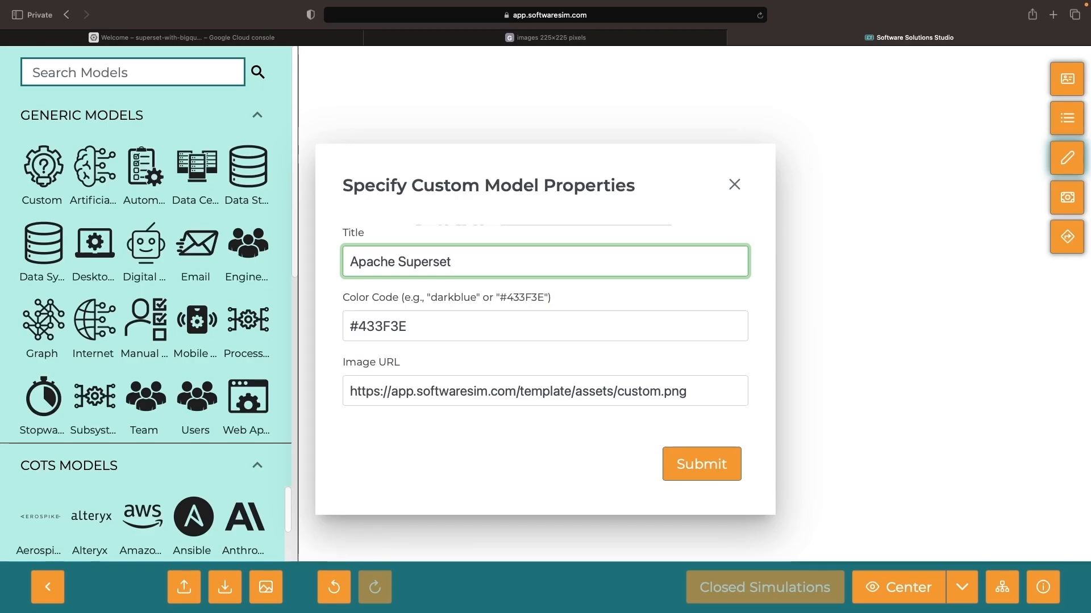
pyautogui.press('Tab')
pyautogui.write('#0d3e49')
# Copy the web address of the infinity logo image from its browser tab, set it as the custom model's image URL, and submit the properties.
pyautogui.click(596, 41)
pyautogui.click(591, 16)
pyautogui.press('super+c')
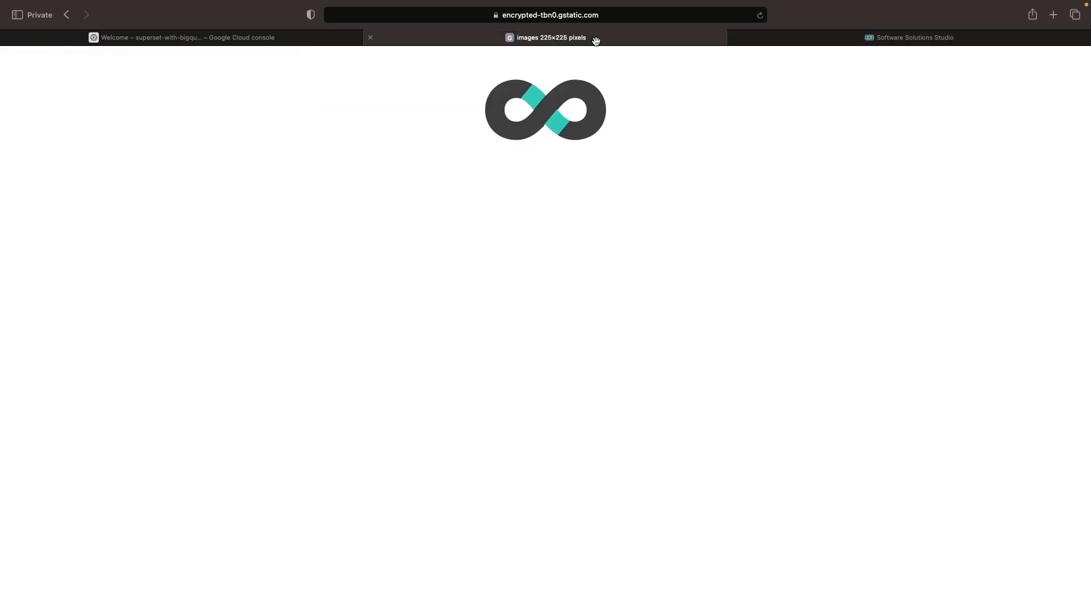
pyautogui.click(232, 39)
pyautogui.click(795, 39)
pyautogui.tripleClick(464, 396)
pyautogui.press('super+v')
pyautogui.hscroll(-5, 463, 396)
pyautogui.tripleClick(546, 392)
pyautogui.click(545, 392)
pyautogui.hscroll(-5, 545, 392)
pyautogui.hscroll(5, 546, 392)
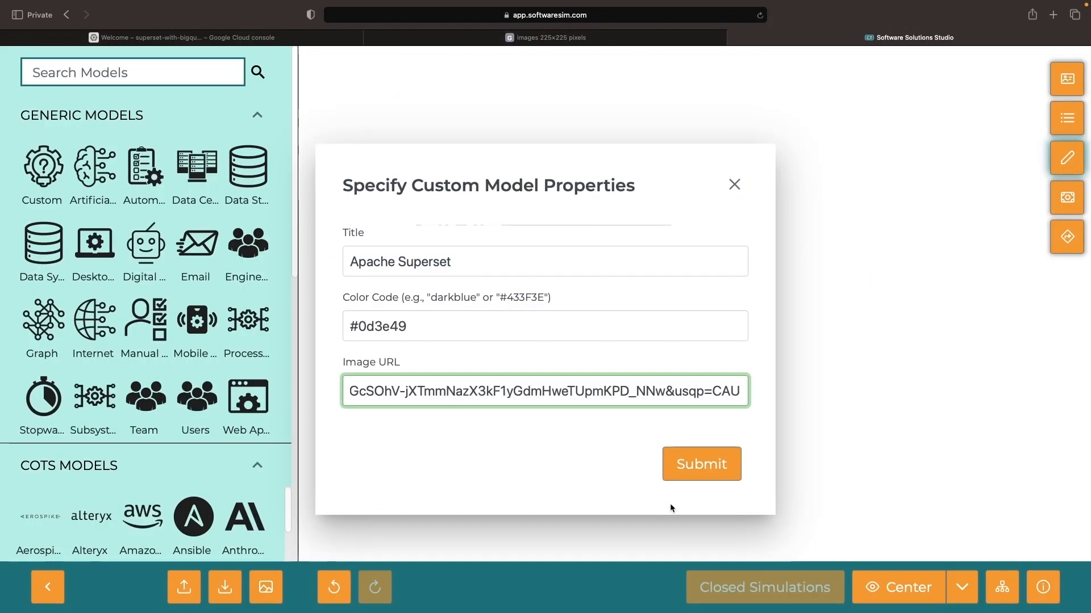
pyautogui.click(698, 464)
# Name the model "Apache Superset (BI)", describe it as "Open source business intelligence and visualization suite", save it and position it on the canvas.
pyautogui.doubleClick(462, 199)
pyautogui.tripleClick(462, 199)
pyautogui.write('Apache Superset _')
pyautogui.press('BackSpace')
pyautogui.write('(BI)')
pyautogui.click(464, 291)
pyautogui.write('Open source business intelligence and visualization suite')
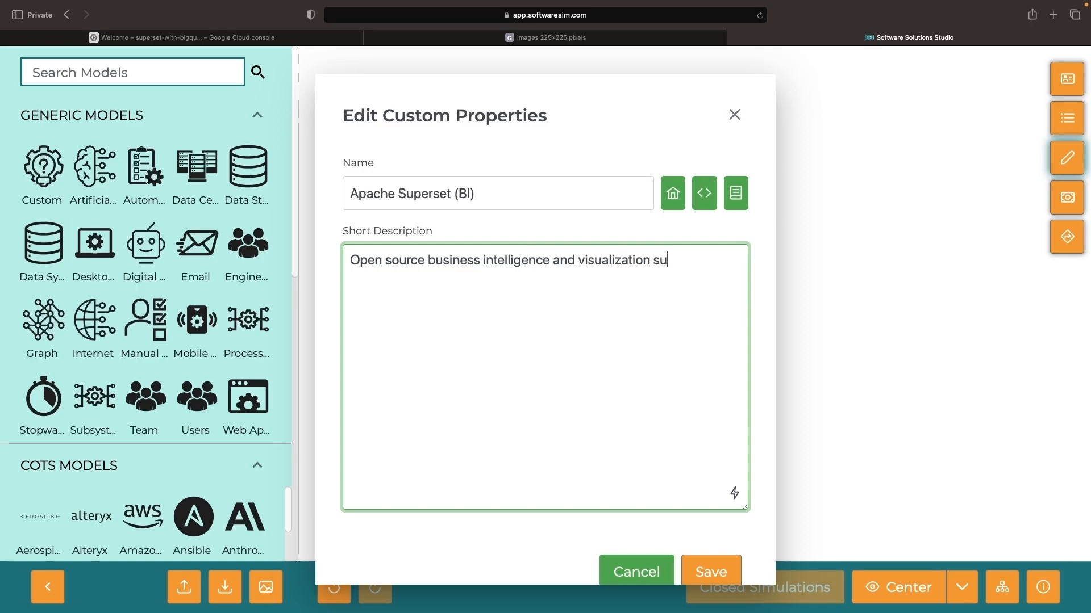
pyautogui.click(711, 572)
pyautogui.moveTo(583, 249); pyautogui.dragTo(596, 235)
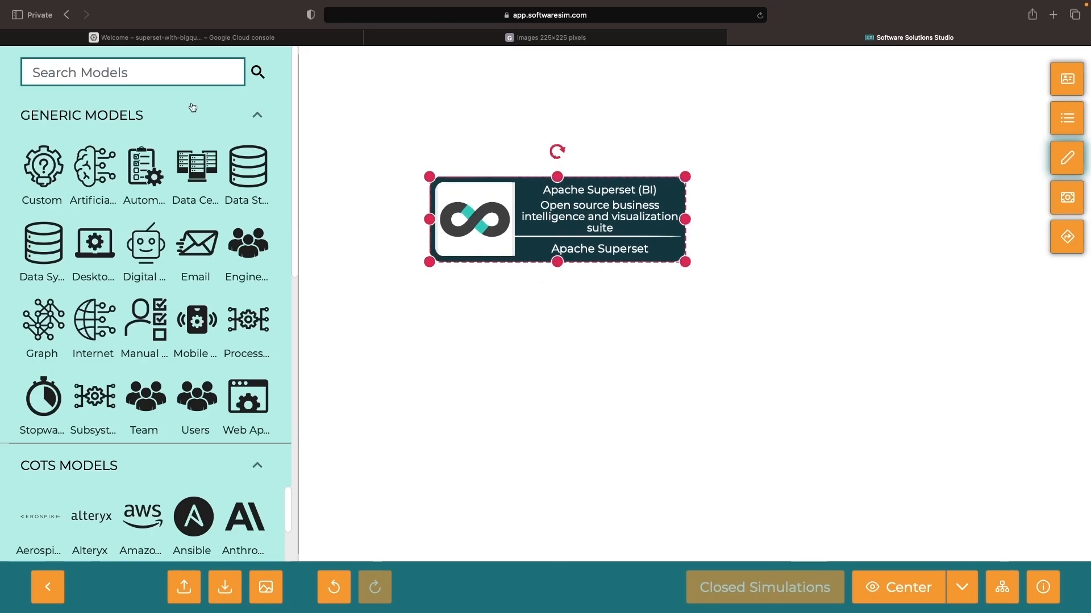
# Find the BigQuery model by searching "bigquery", place it below Apache Superset, and save its properties.
pyautogui.click(155, 72)
pyautogui.write('bigqu')
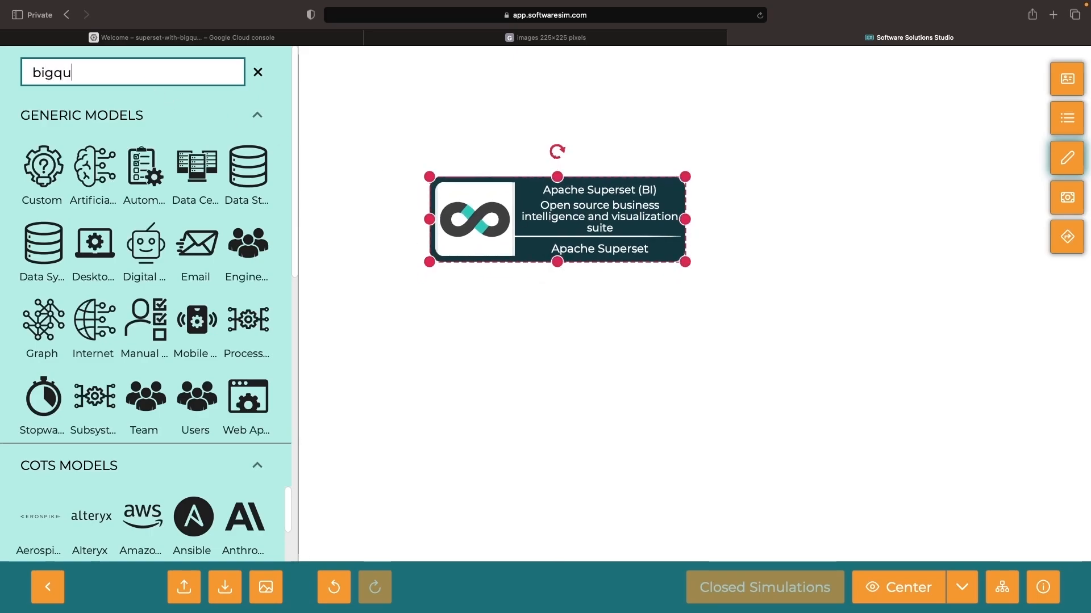
pyautogui.moveTo(144, 166); pyautogui.dragTo(534, 346)
pyautogui.rightClick(534, 347)
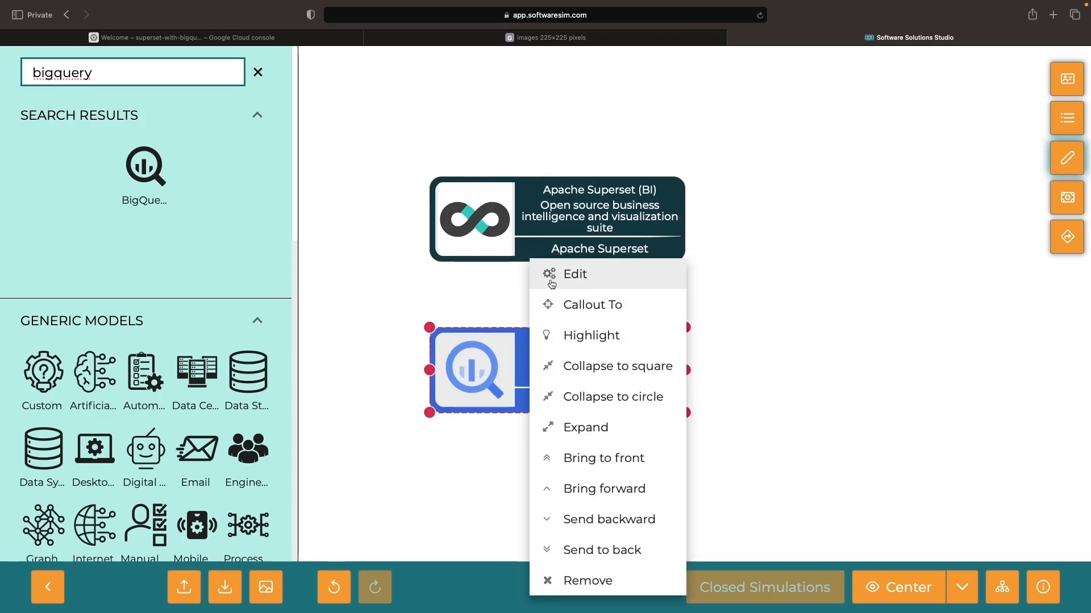
pyautogui.click(563, 272)
pyautogui.click(710, 572)
# Connect Apache Superset to BigQuery with a solid straight arrow pointing at BigQuery.
pyautogui.scroll(-10, 159, 443)
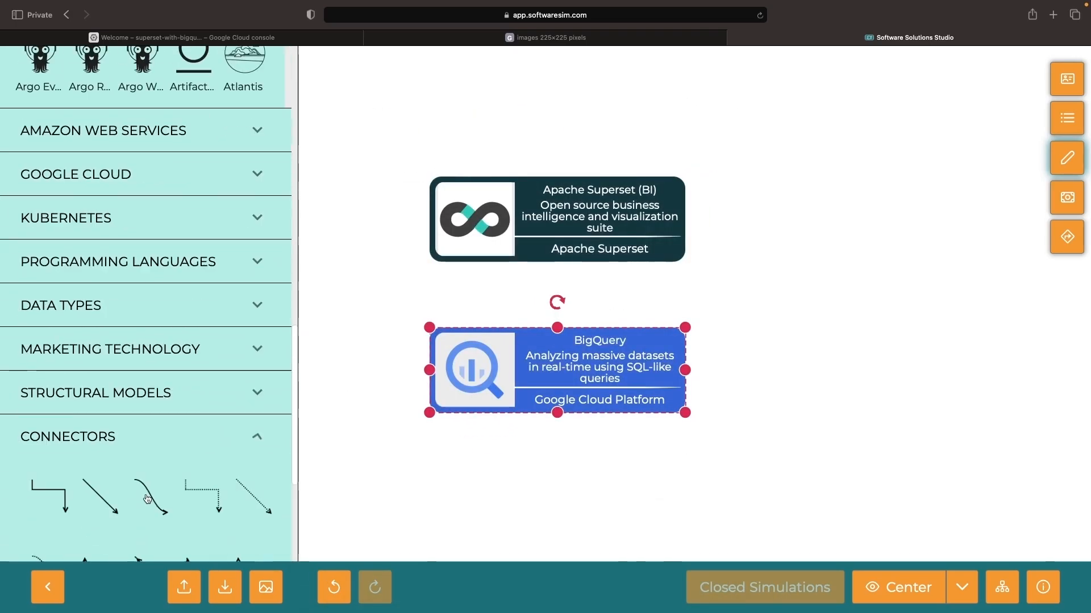
pyautogui.moveTo(101, 475); pyautogui.dragTo(472, 250)
pyautogui.moveTo(411, 318); pyautogui.dragTo(474, 364)
pyautogui.click(606, 282)
# Find the Google Kubernetes Engine model with "google kuber", place it beside the other models, and save it with the description "Deploying, managing, and scaling containerized applications".
pyautogui.scroll(10, 128, 183)
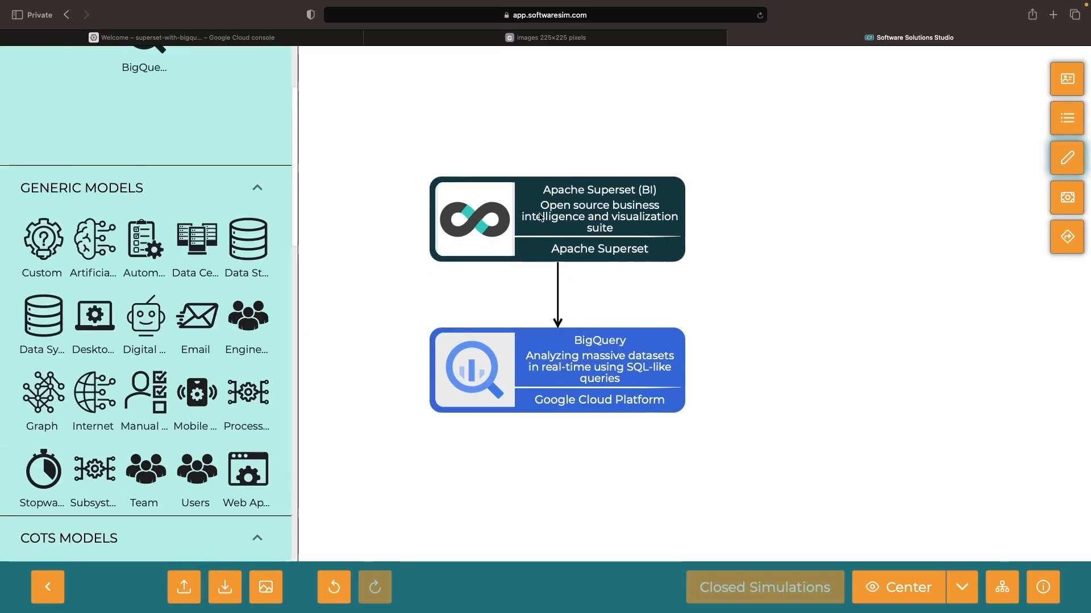
pyautogui.scroll(3, 214, 182)
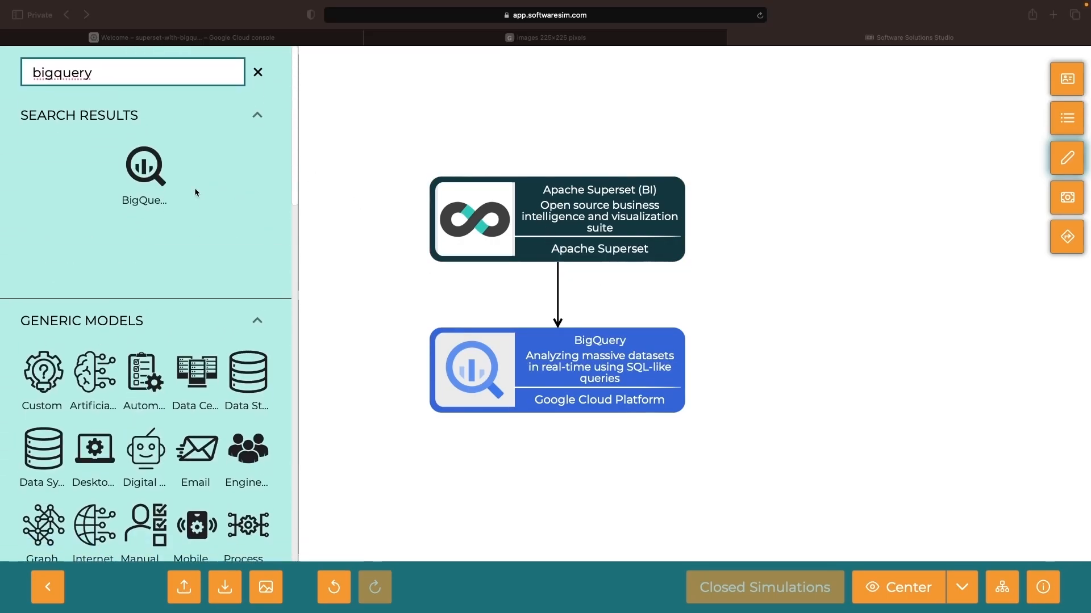
pyautogui.doubleClick(118, 76)
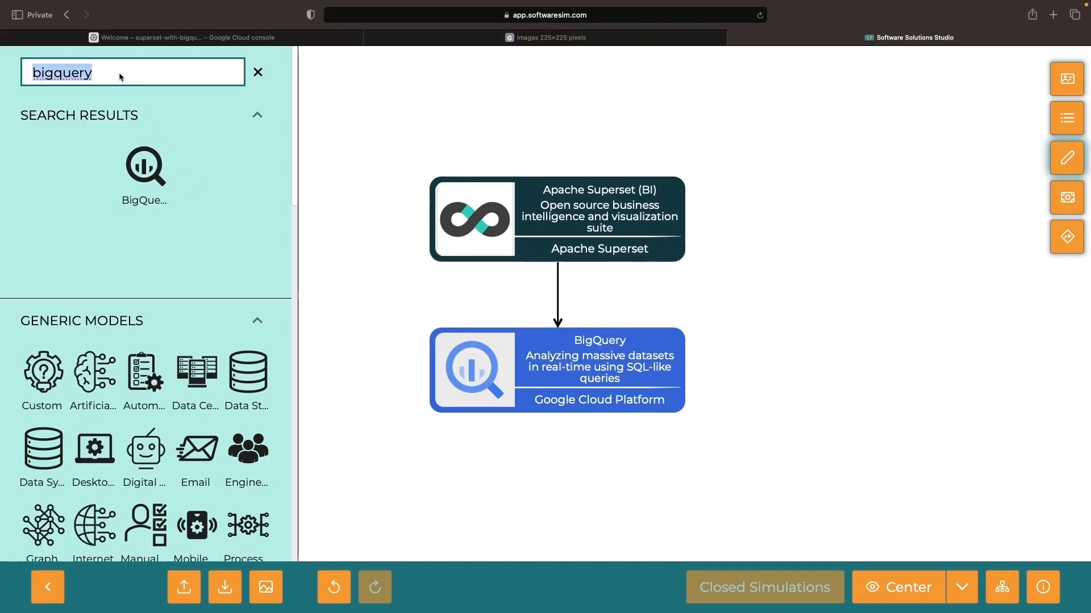
pyautogui.write('google')
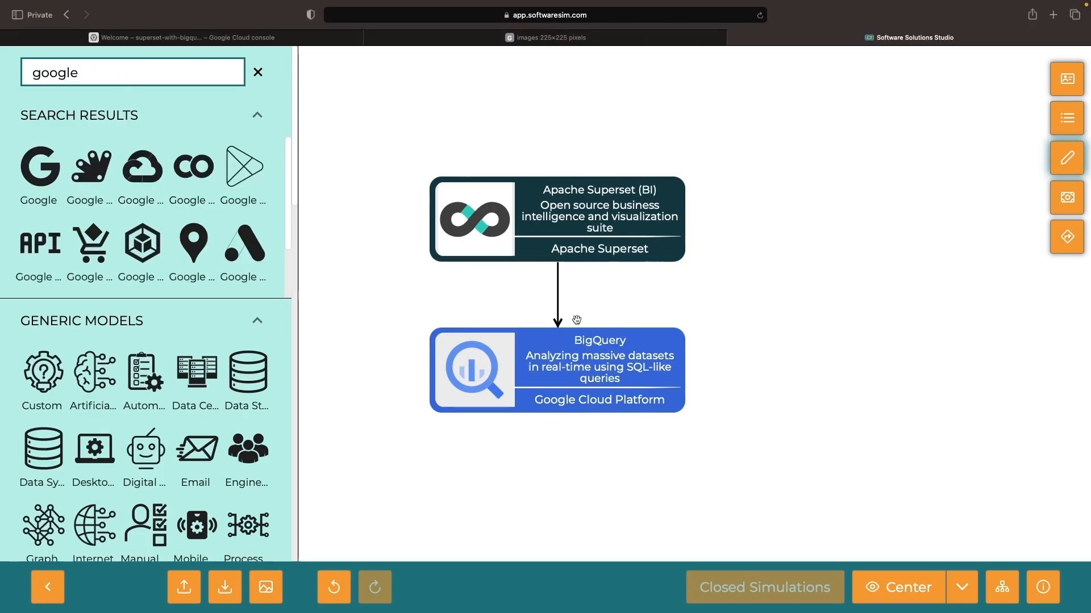
pyautogui.write(' kuber')
pyautogui.moveTo(146, 166); pyautogui.dragTo(822, 310)
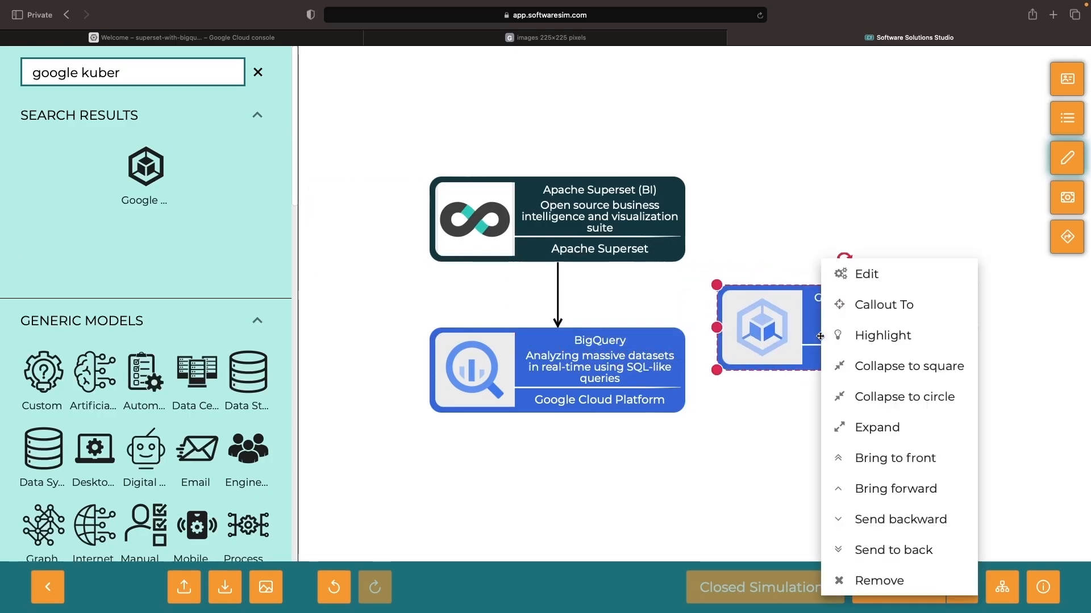
pyautogui.doubleClick(822, 310)
pyautogui.click(737, 494)
pyautogui.moveTo(516, 276); pyautogui.dragTo(697, 260)
pyautogui.press('BackSpace')
pyautogui.click(711, 571)
# Arrange Apache Superset centrally above BigQuery and Google Kubernetes Engine, and link it to Google Kubernetes Engine with a dotted straight arrow.
pyautogui.moveTo(652, 227); pyautogui.dragTo(777, 264)
pyautogui.moveTo(781, 304); pyautogui.dragTo(791, 373)
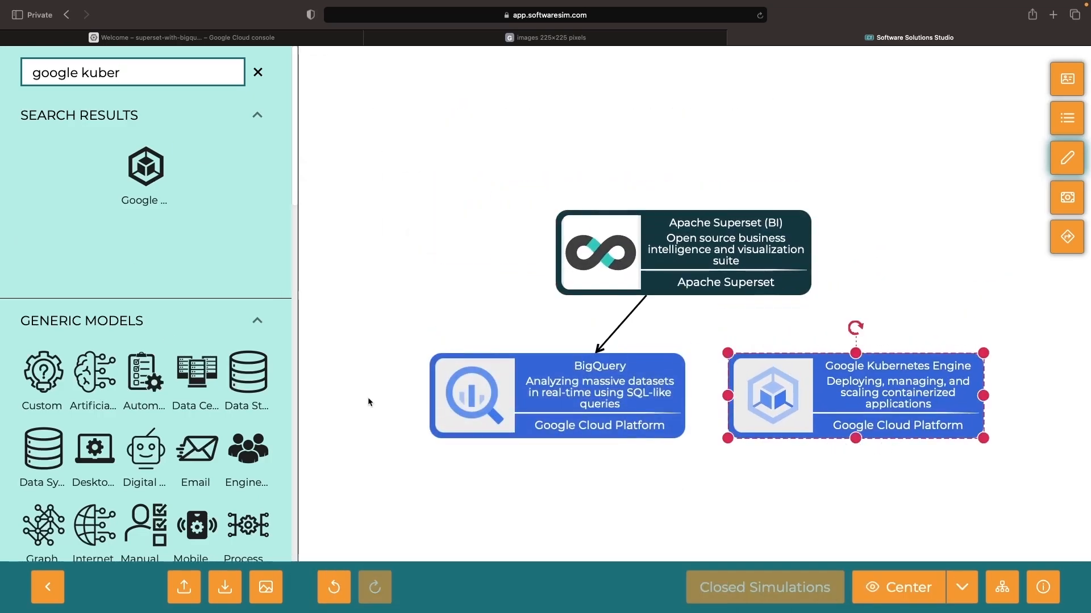
pyautogui.scroll(-5, 191, 254)
pyautogui.scroll(-15, 191, 253)
pyautogui.moveTo(137, 475); pyautogui.dragTo(605, 285)
pyautogui.moveTo(666, 345); pyautogui.dragTo(796, 369)
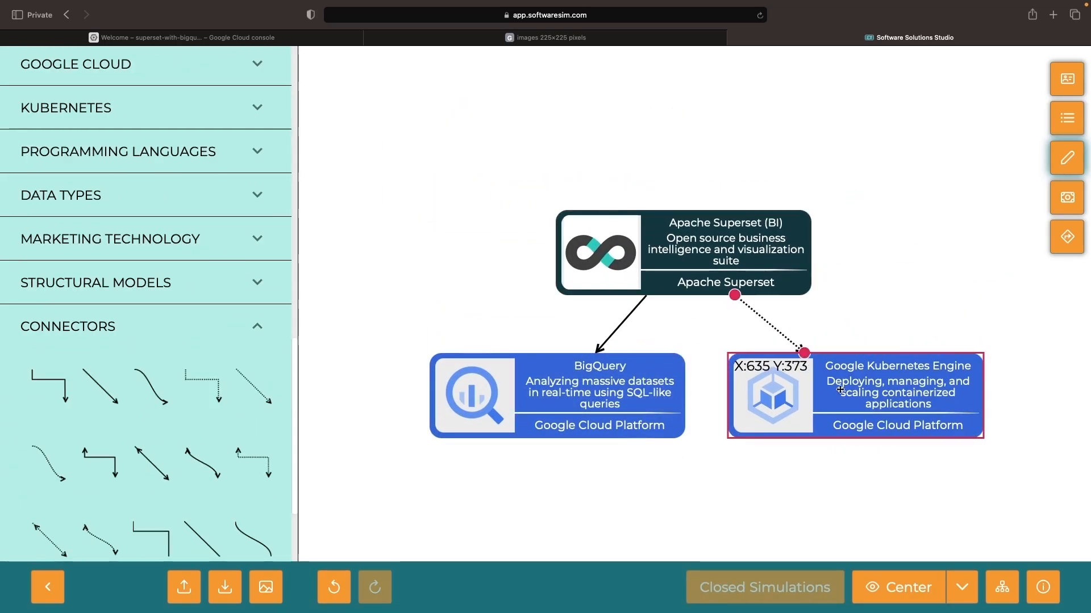
# Find the Helm model by searching "helm", place it beside Apache Superset, and collapse it to a circle.
pyautogui.scroll(20, 147, 284)
pyautogui.doubleClick(112, 71)
pyautogui.press('super+a')
pyautogui.write('helm')
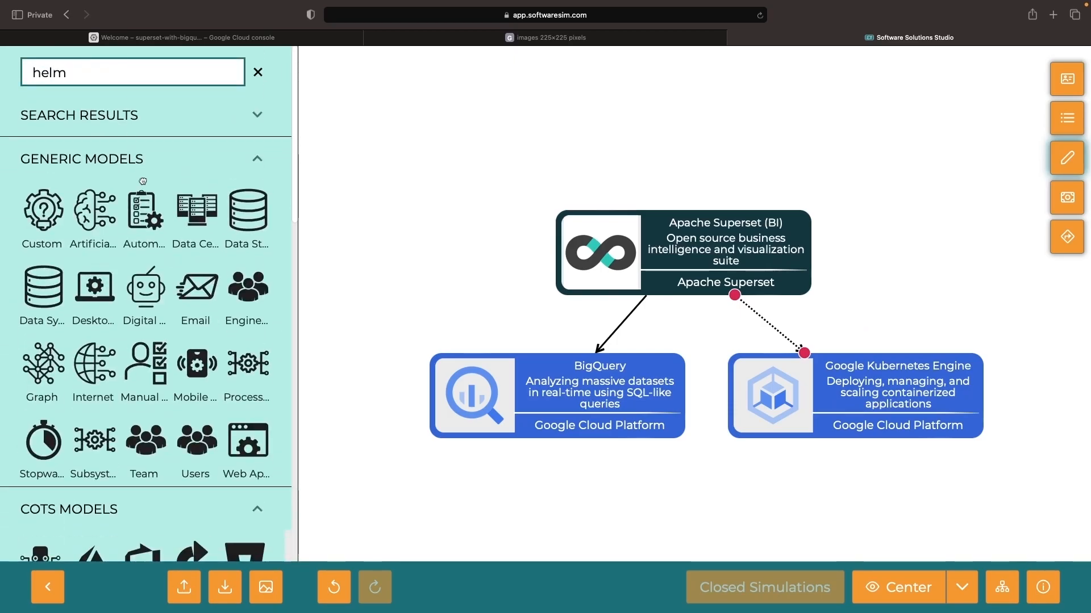
pyautogui.moveTo(145, 167); pyautogui.dragTo(835, 219)
pyautogui.rightClick(835, 219)
pyautogui.click(903, 356)
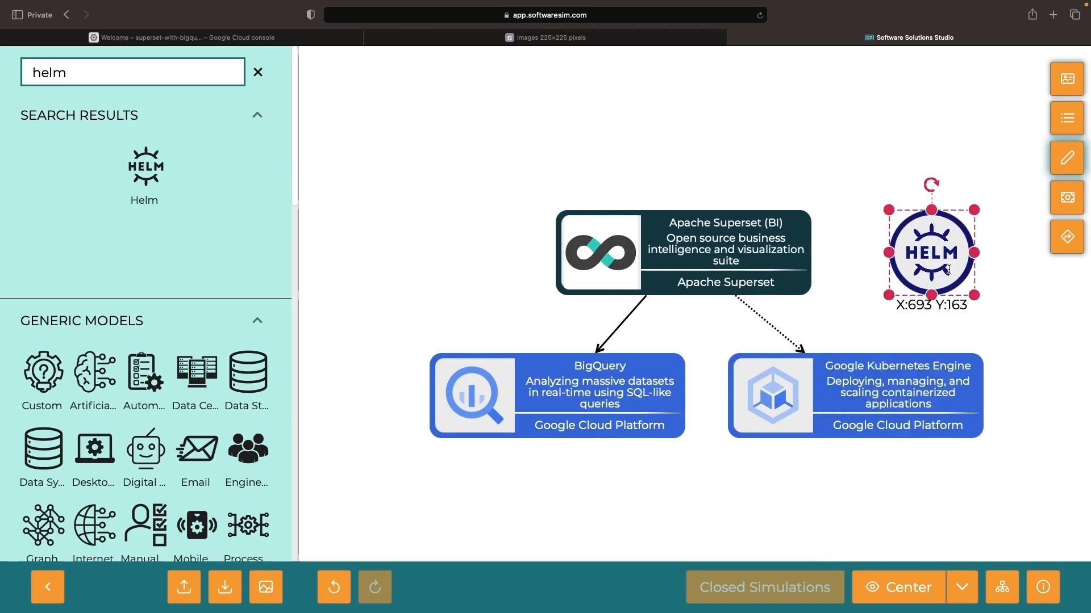
# Reattach the dotted arrow from Apache Superset to Helm, and add another dotted straight arrow from Helm to Google Kubernetes Engine.
pyautogui.click(788, 345)
pyautogui.moveTo(803, 353); pyautogui.dragTo(877, 272)
pyautogui.scroll(-19, 286, 359)
pyautogui.moveTo(254, 288); pyautogui.dragTo(987, 301)
pyautogui.moveTo(969, 284); pyautogui.dragTo(895, 275)
pyautogui.moveTo(1003, 318); pyautogui.dragTo(869, 380)
pyautogui.moveTo(886, 271); pyautogui.dragTo(880, 282)
pyautogui.click(833, 455)
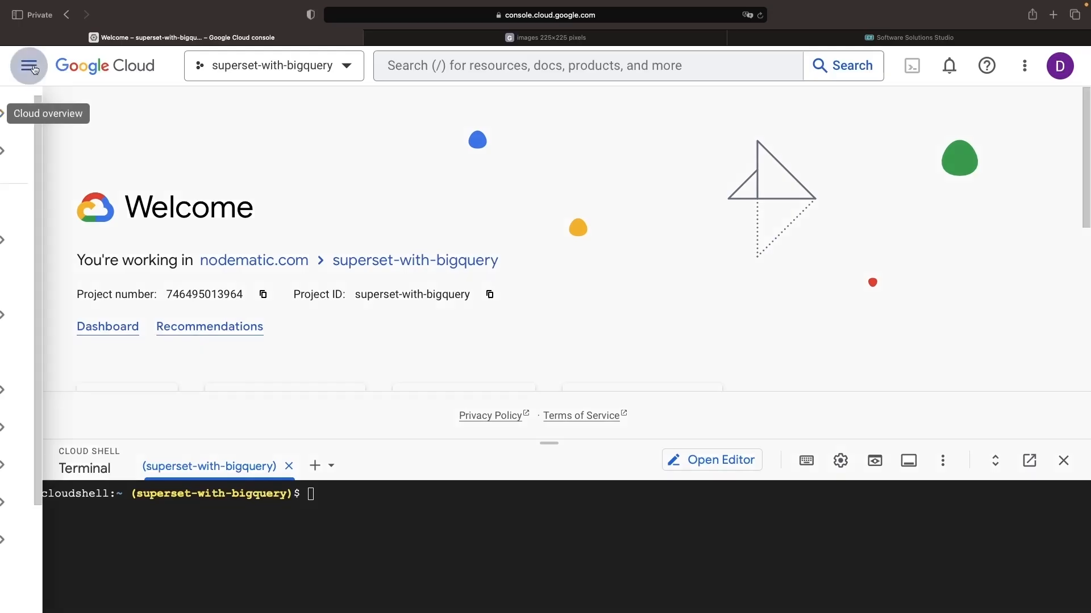
# Switch to the Google Cloud console and enable Kubernetes Engine for the superset-with-bigquery project.
pyautogui.click(35, 69)
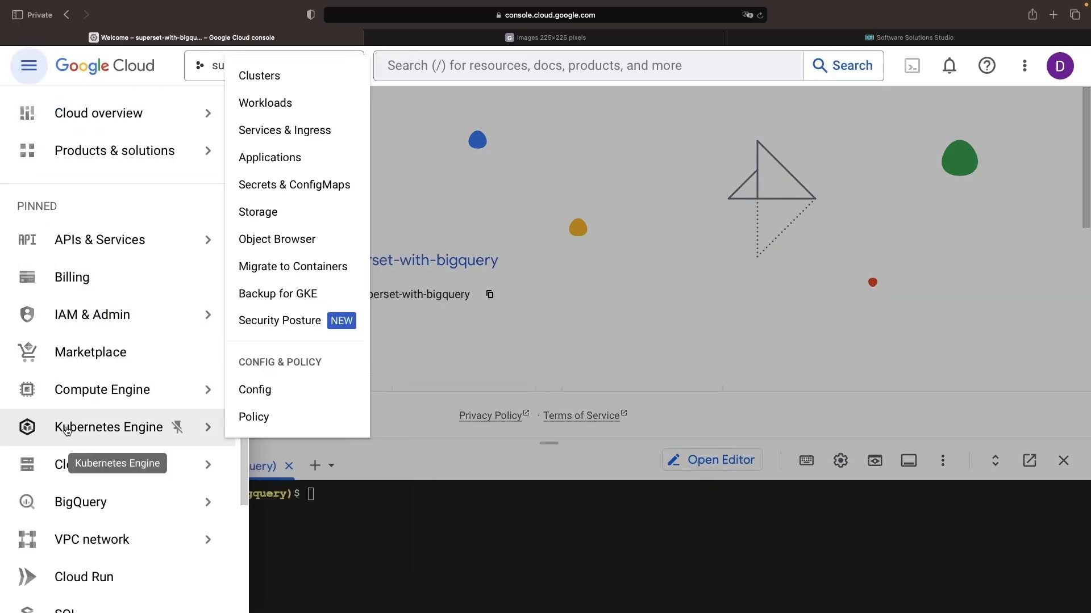
pyautogui.click(68, 431)
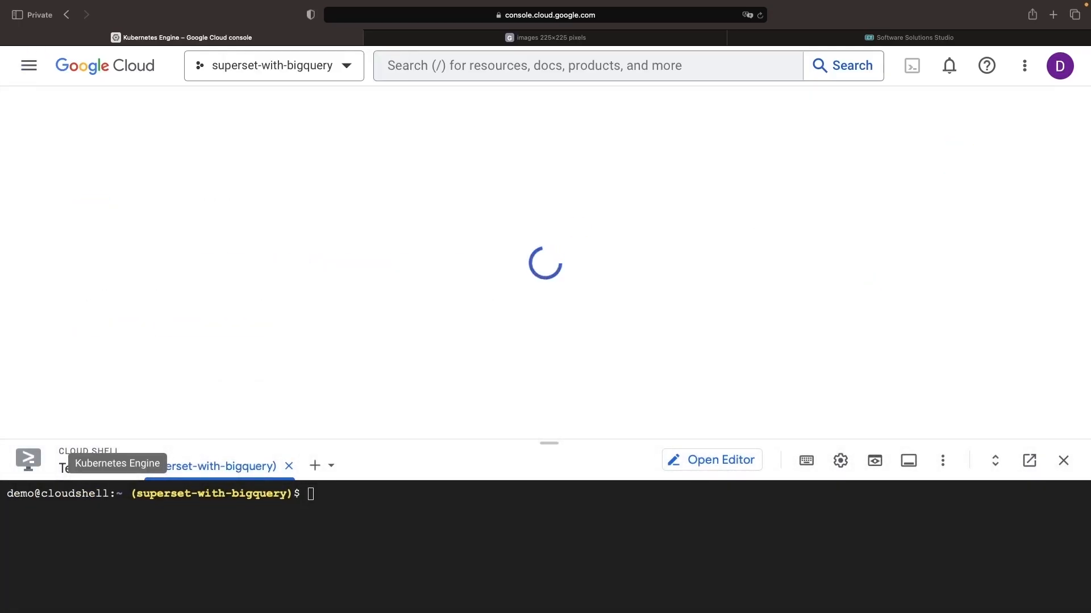
pyautogui.click(194, 300)
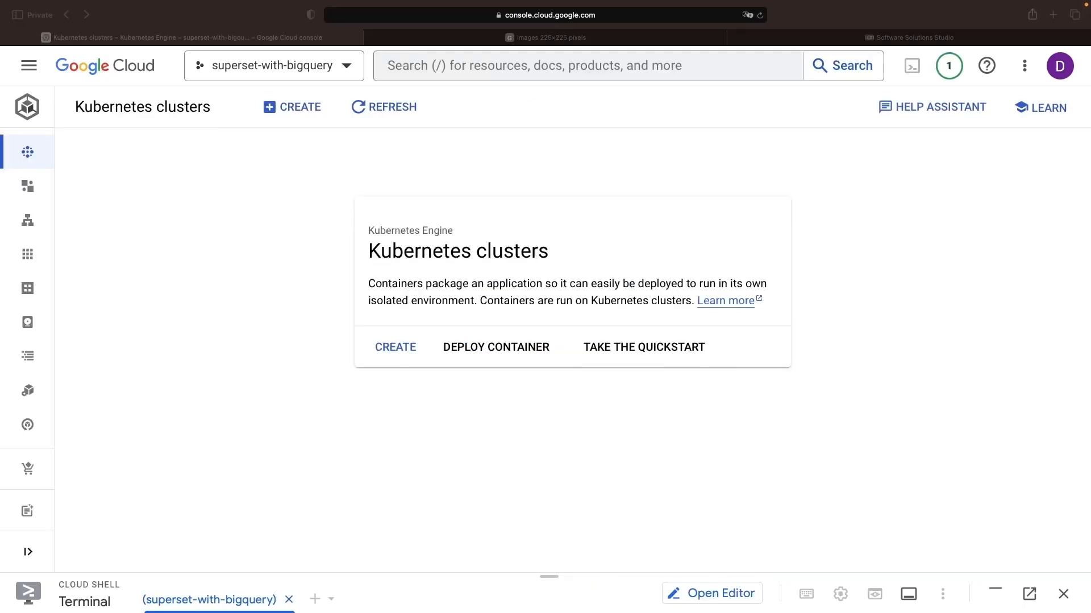
# Create an Autopilot Kubernetes cluster named superset in us-central1 and refresh the cluster list.
pyautogui.click(393, 348)
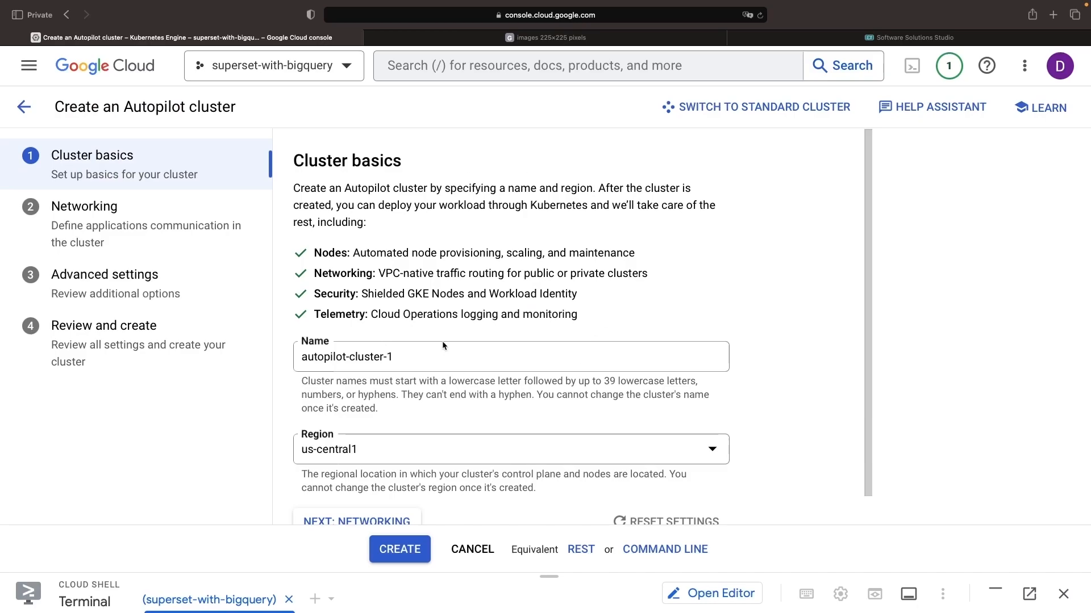
pyautogui.tripleClick(400, 255)
pyautogui.press('Tab')
pyautogui.write('s')
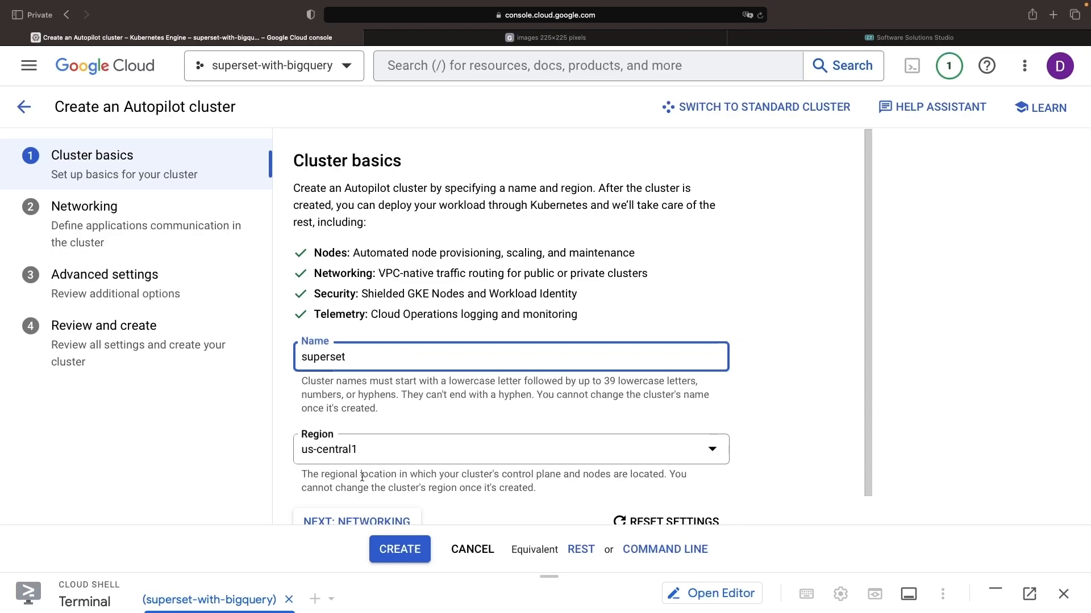
pyautogui.click(397, 549)
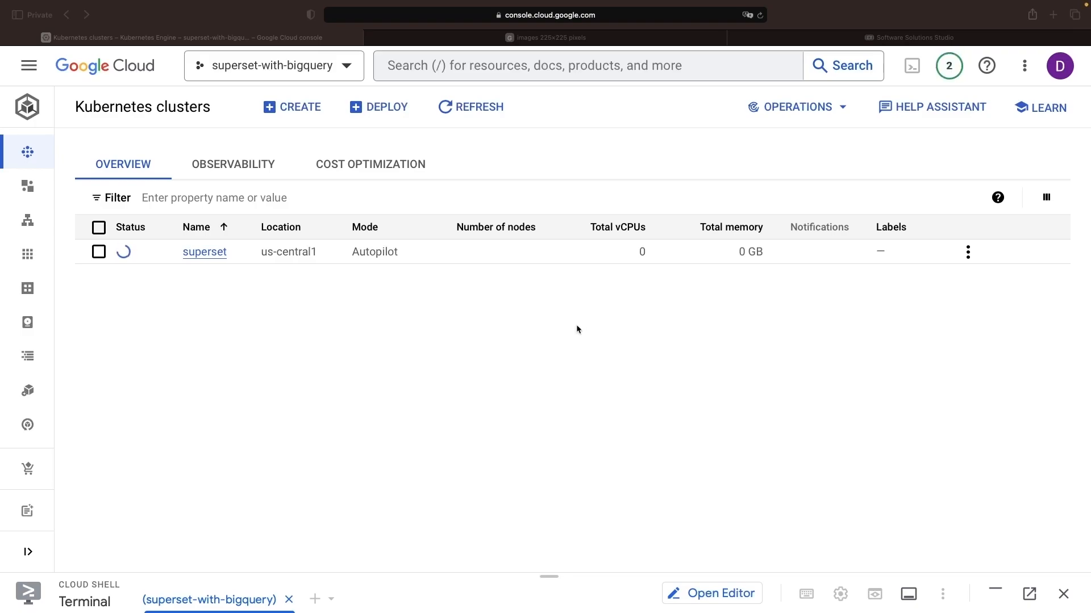
pyautogui.click(480, 108)
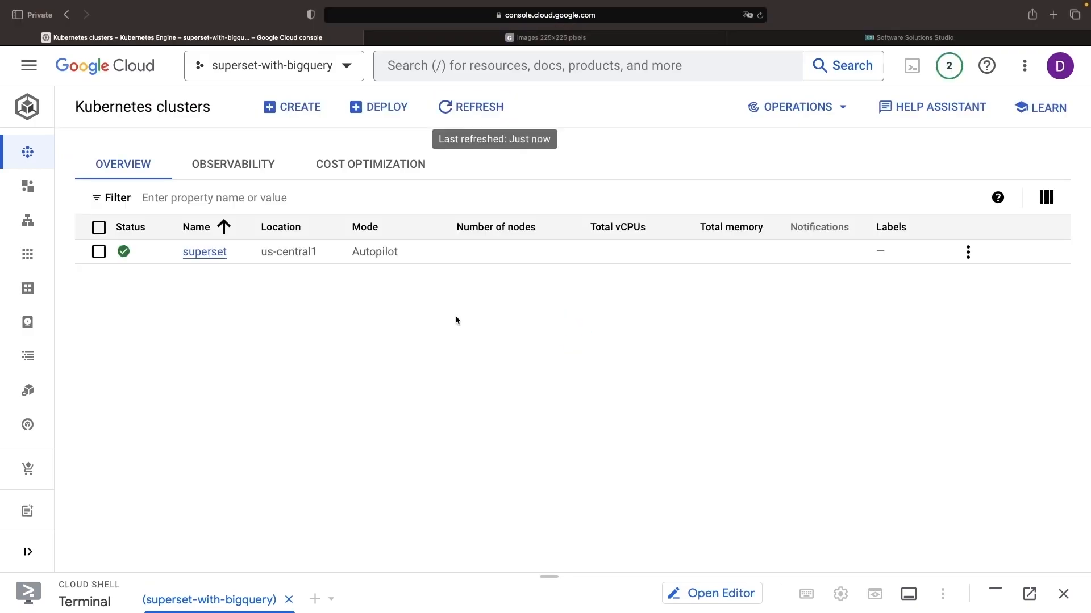
# Enlarge the Cloud Shell terminal and clear its output.
pyautogui.moveTo(539, 576); pyautogui.dragTo(536, 423)
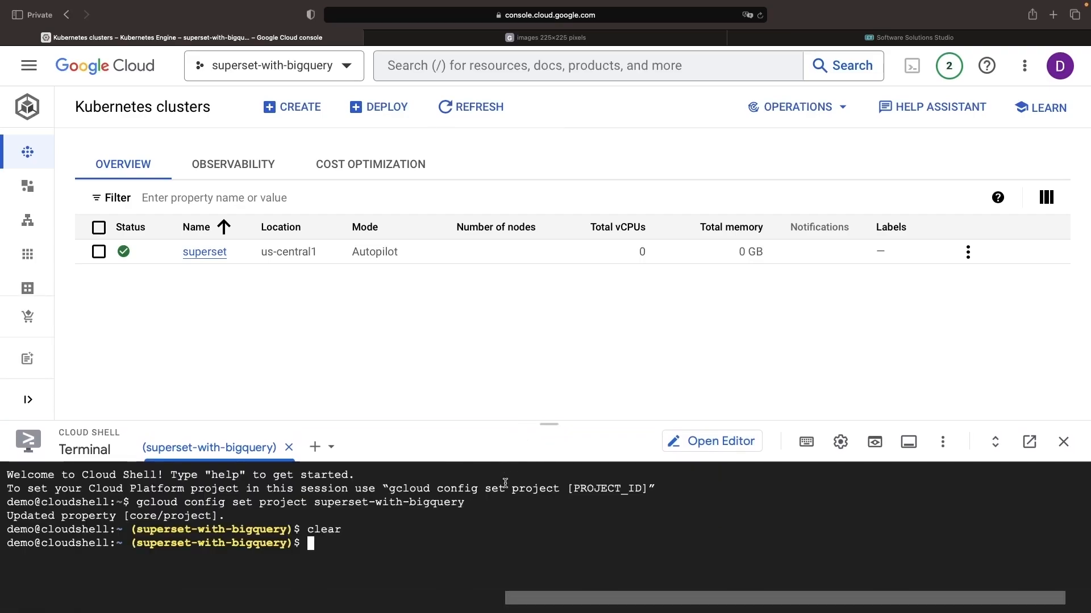
pyautogui.write('clea')
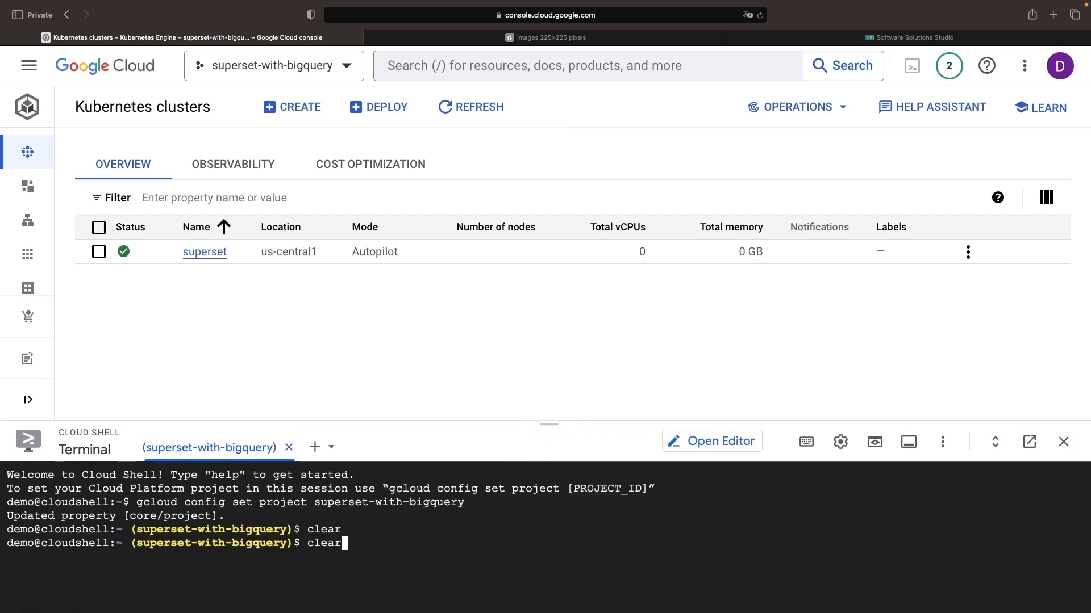
pyautogui.write('r')
pyautogui.press('Return')
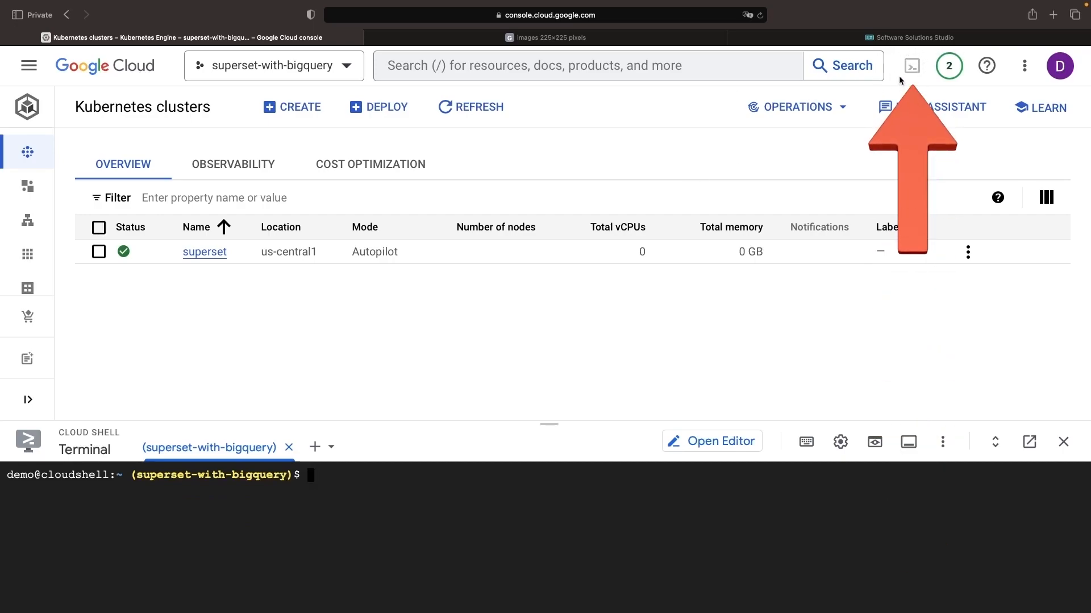
# Fetch the credentials of the superset cluster in us-central1 with gcloud container clusters get-credentials, and list its pods with kubectl get pods.
pyautogui.write('gcloud containe')
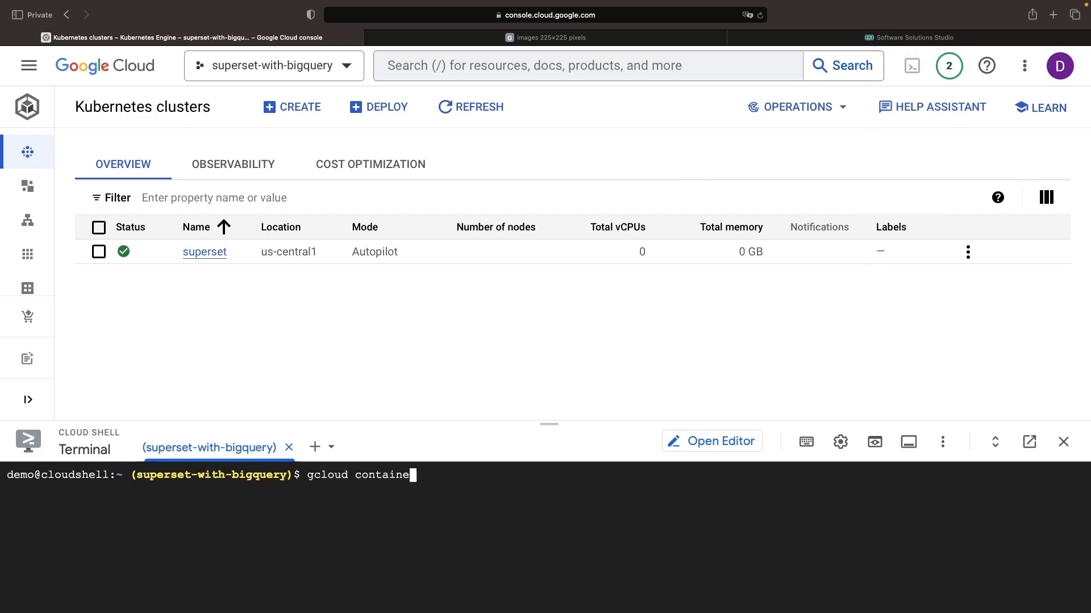
pyautogui.write('r clusters get-credentials su')
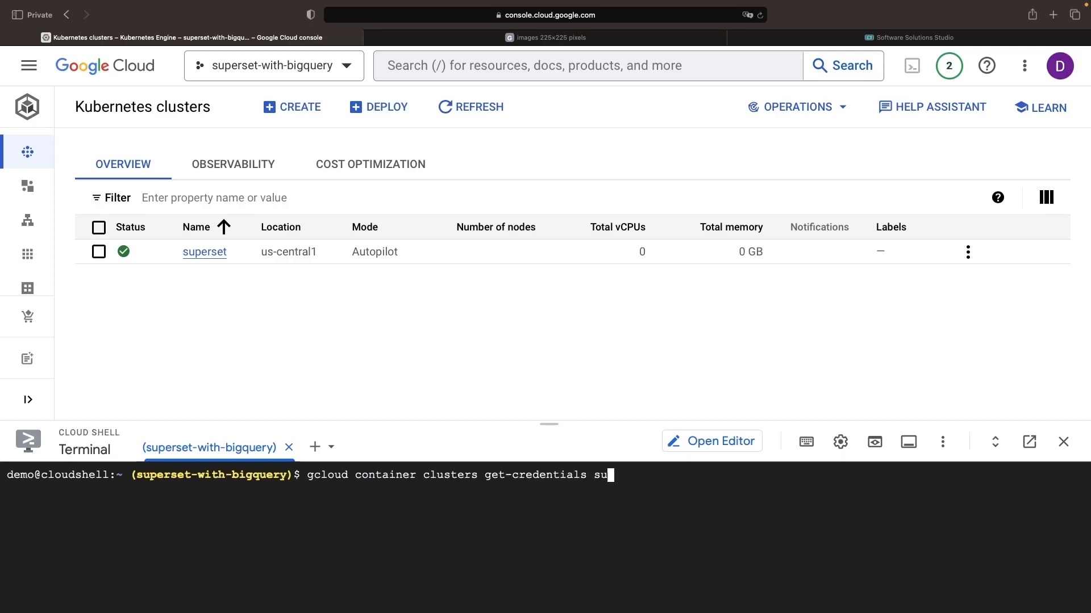
pyautogui.write('perset --region us-central1')
pyautogui.press('Return')
pyautogui.write('kubectl get pods')
pyautogui.press('Return')
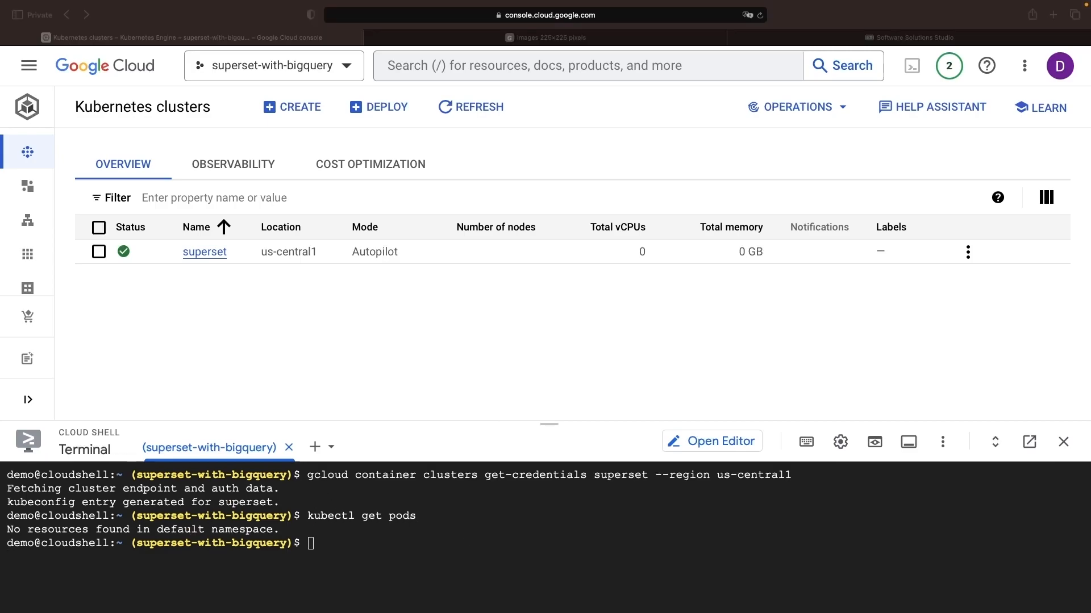
pyautogui.click(379, 525)
pyautogui.write('helm repo add superset https://apache.github.io/superset')
pyautogui.press('Return')
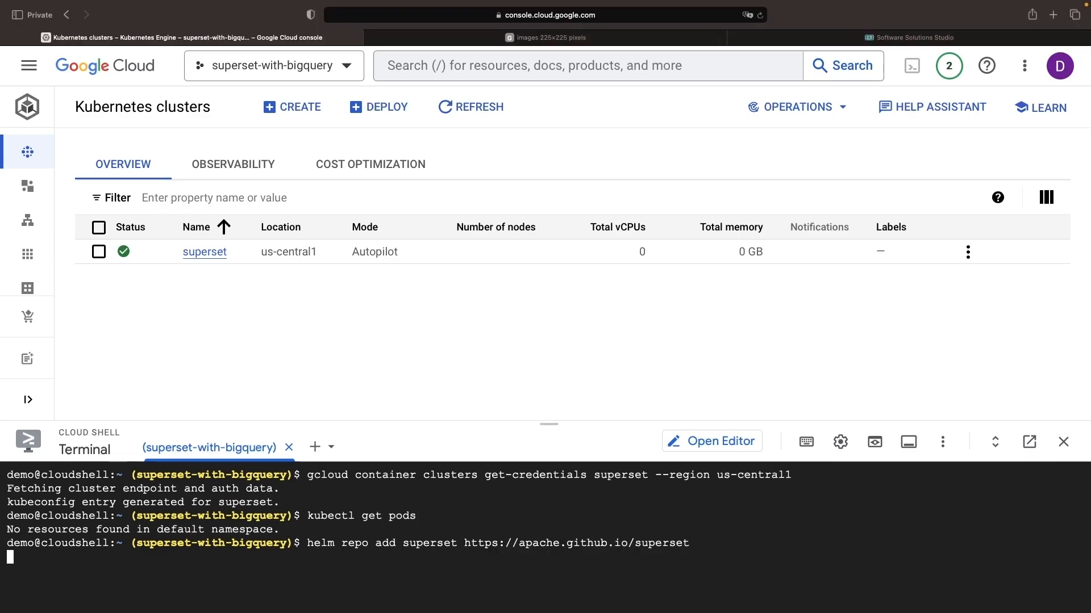
# Deploy Superset to the cluster by running helm upgrade --install superset superset/superset.
pyautogui.click(372, 554)
pyautogui.write('helm upgrade --install superset superset/superset')
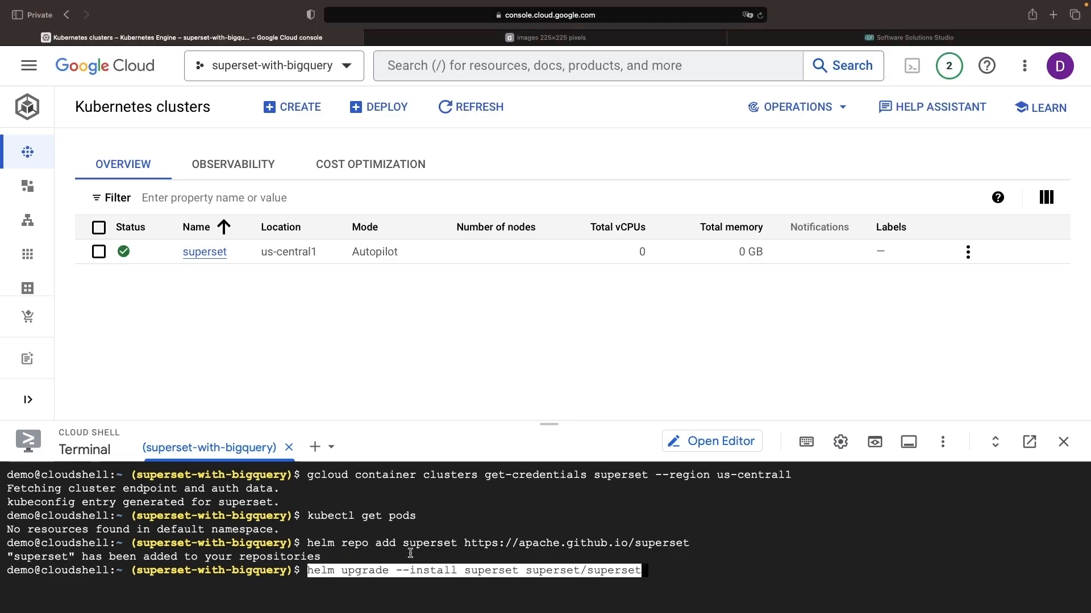
pyautogui.press('Return')
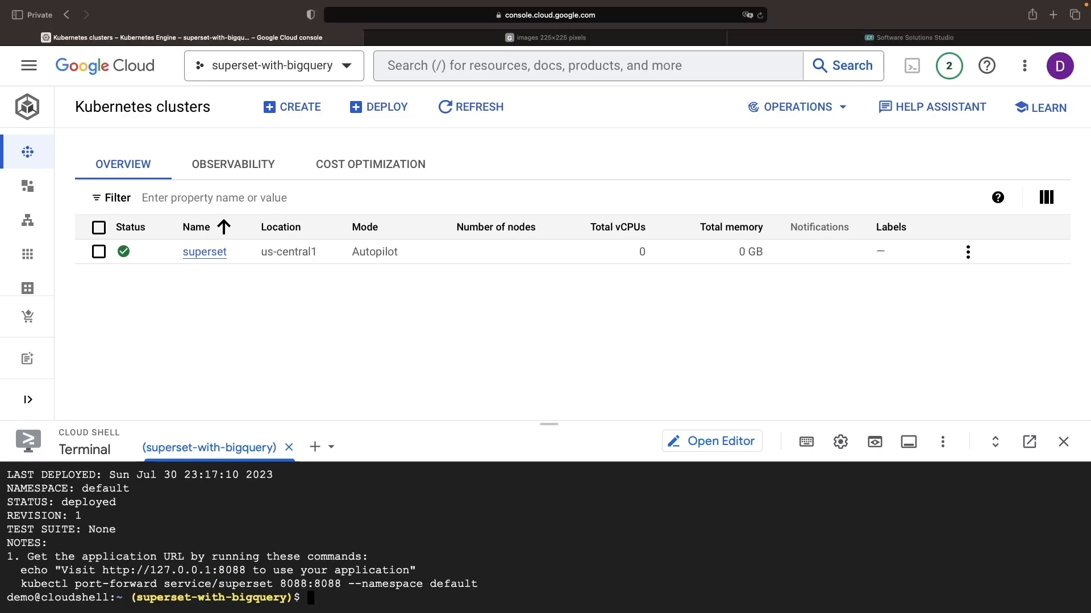
# Review the Helm deployment output and select the kubectl port-forward command in its notes.
pyautogui.scroll(2, 371, 528)
pyautogui.scroll(1, 372, 528)
pyautogui.scroll(-3, 371, 528)
pyautogui.moveTo(21, 585); pyautogui.dragTo(466, 588)
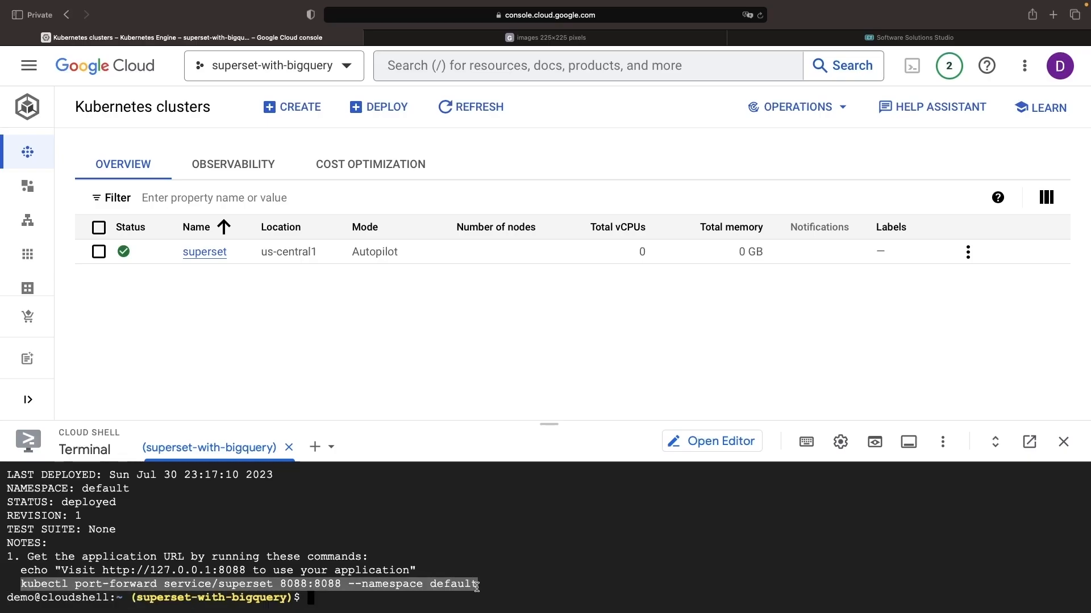
# Run kubectl port-forward service/superset 8080:8088 --namespace default in Cloud Shell, forwarding local port 8080 instead of 8088.
pyautogui.write('kubectl port-forward service/superset 8088:8088 --namespace default')
pyautogui.press('Left')
pyautogui.press('Left')
pyautogui.press('Left')
pyautogui.press('Left')
pyautogui.press('Left')
pyautogui.press('Left')
pyautogui.press('Left')
pyautogui.press('Left')
pyautogui.press('Left')
pyautogui.press('Left')
pyautogui.press('Left')
pyautogui.press('Left')
pyautogui.press('Left')
pyautogui.press('Left')
pyautogui.press('Left')
pyautogui.press('Left')
pyautogui.press('Left')
pyautogui.press('Left')
pyautogui.press('Left')
pyautogui.press('Left')
pyautogui.press('BackSpace')
pyautogui.write('0')
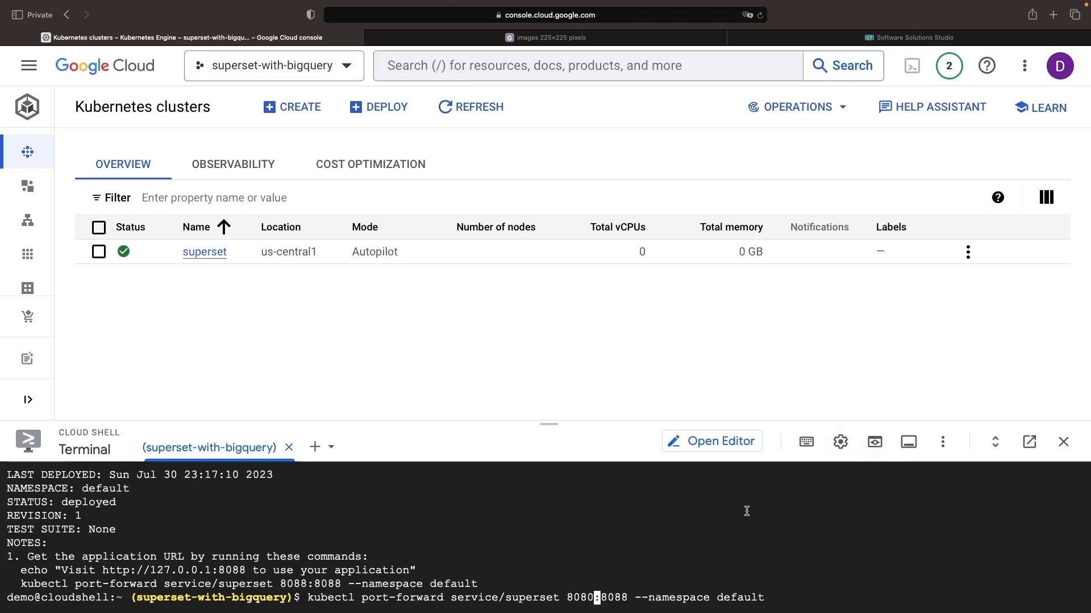
pyautogui.press('Return')
# Stop the port forwarding, rerun it with --address=0.0.0.0 added, and open the web preview on port 8080.
pyautogui.hotkey('ctrl', 'c')
pyautogui.press('Up')
pyautogui.write('--address=0.0.0.0')
pyautogui.press('Return')
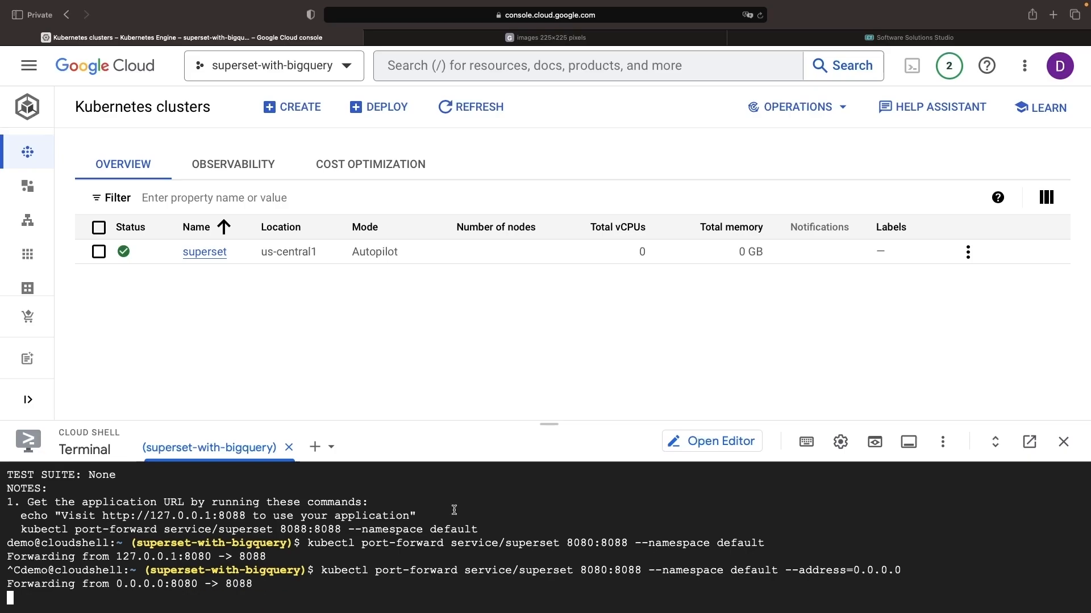
pyautogui.click(874, 442)
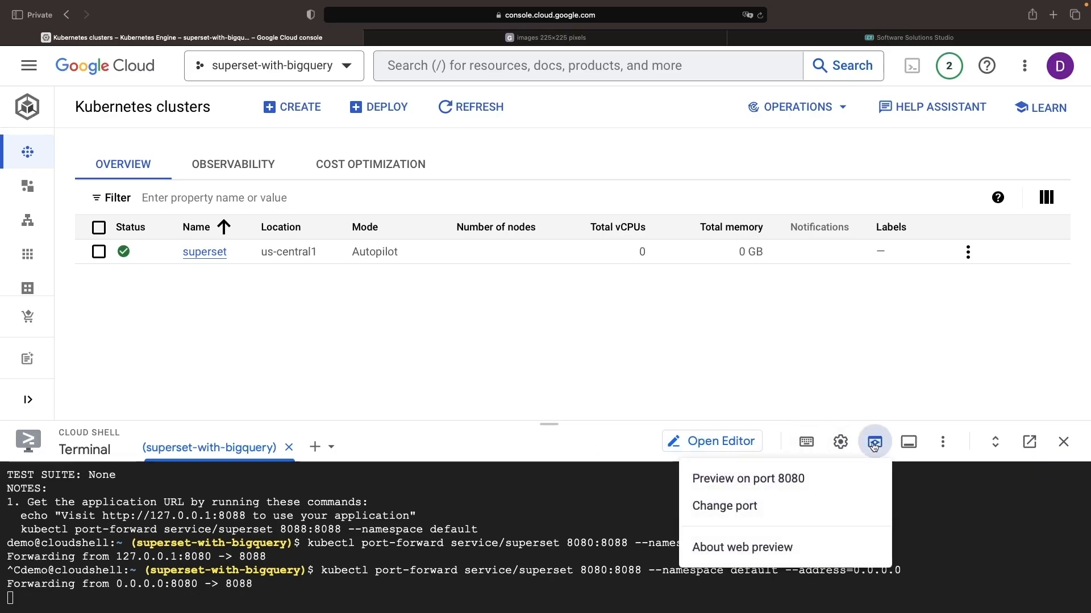
pyautogui.click(829, 476)
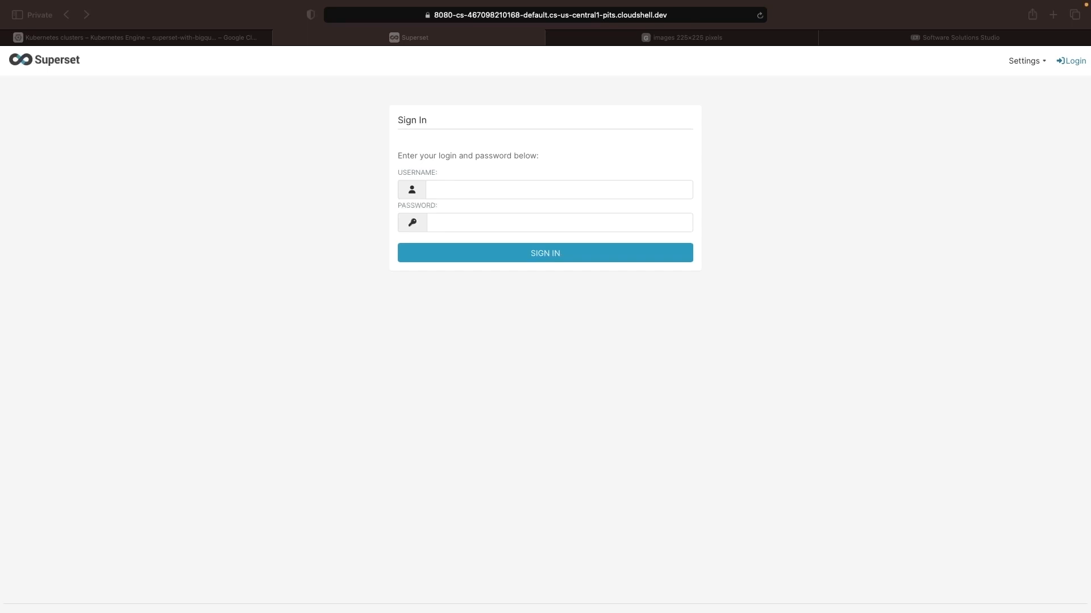
# Sign in to Superset with the administrator's username and password.
pyautogui.click(363, 339)
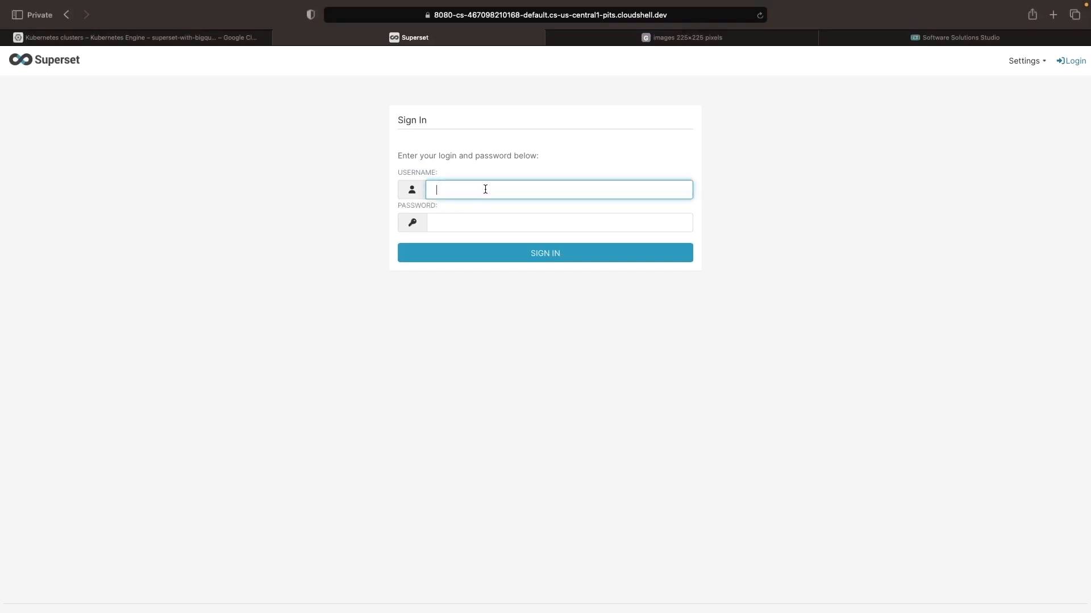
pyautogui.write('admin')
pyautogui.press('Tab')
pyautogui.write('admin')
pyautogui.press('Tab')
pyautogui.press('Return')
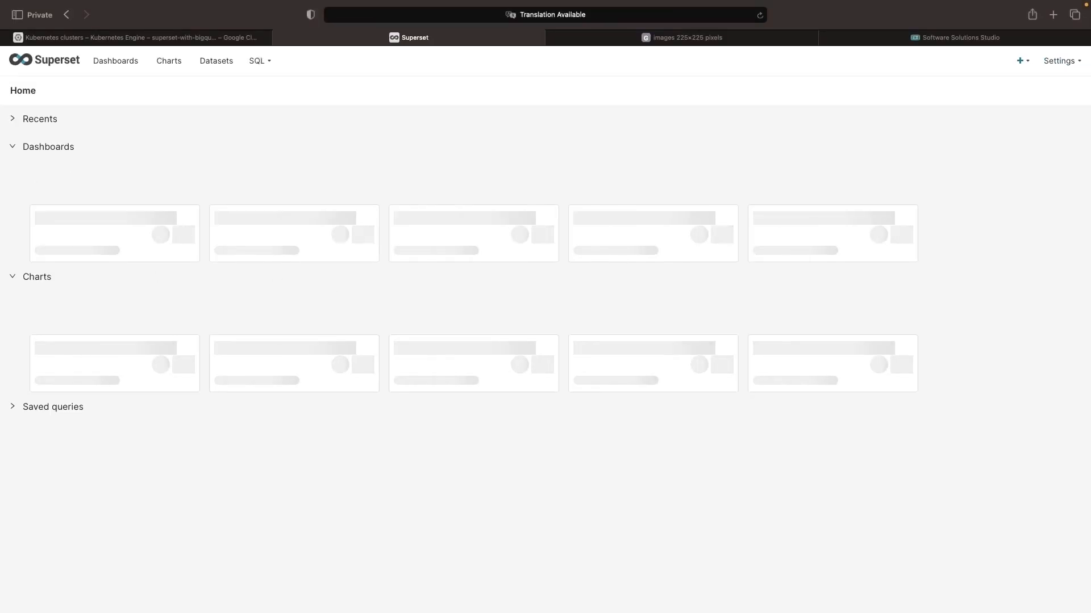
# Check the supported databases offered when connecting a new database in Superset, and close the dialog without choosing one.
pyautogui.press('super+equal')
pyautogui.press('super+equal')
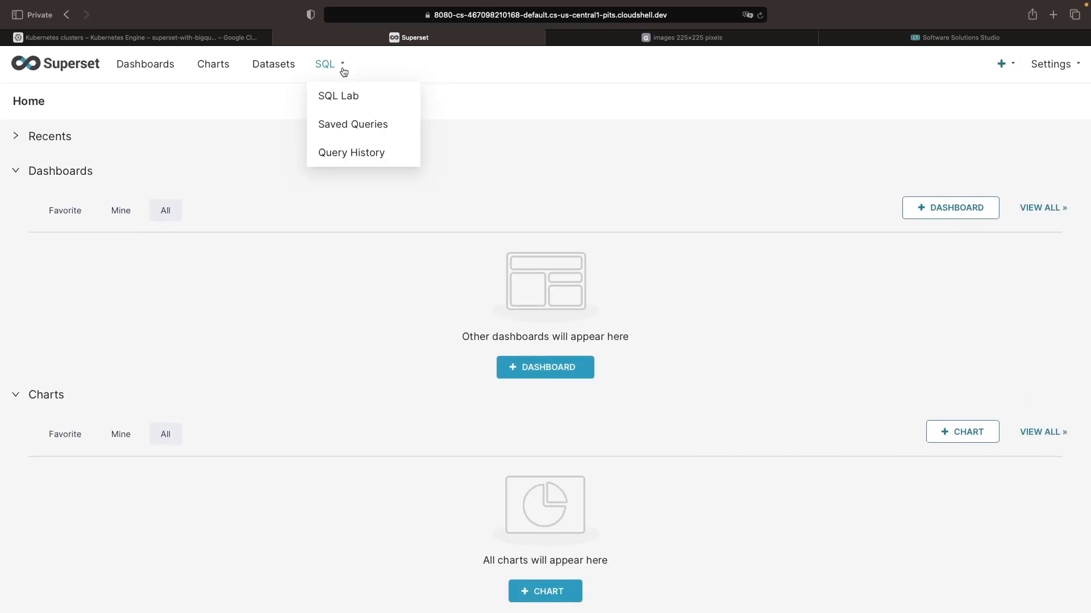
pyautogui.moveTo(1000, 98)
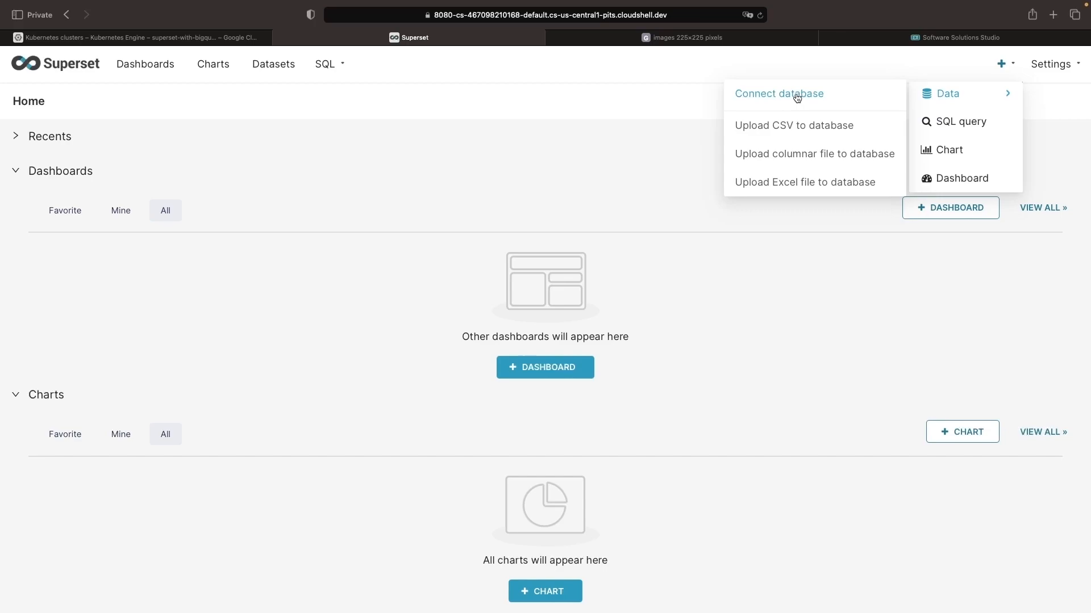
pyautogui.click(797, 95)
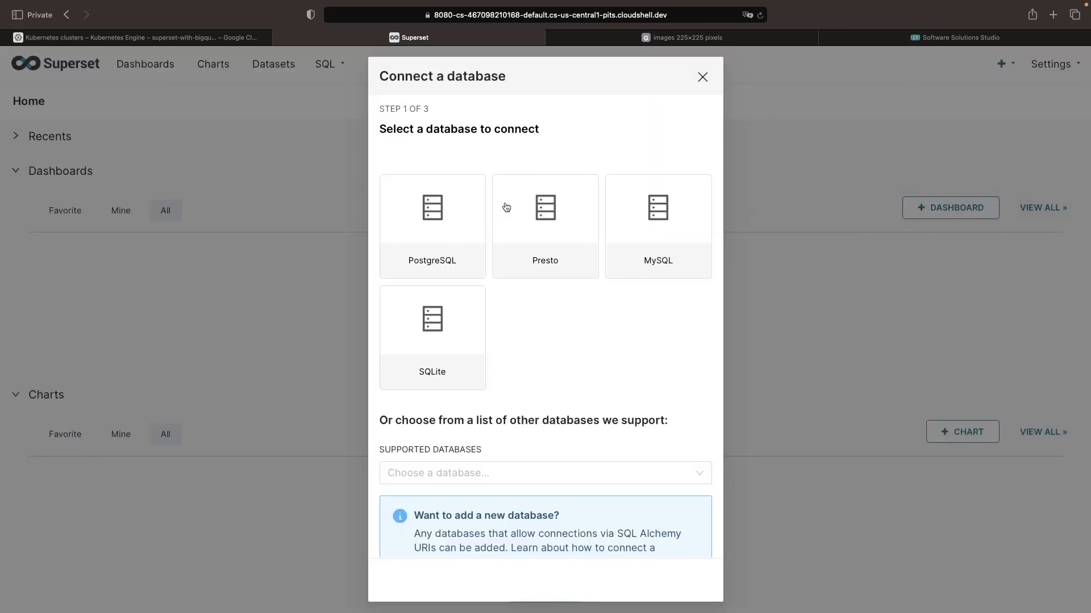
pyautogui.scroll(-3, 513, 372)
pyautogui.scroll(2, 520, 358)
pyautogui.click(513, 423)
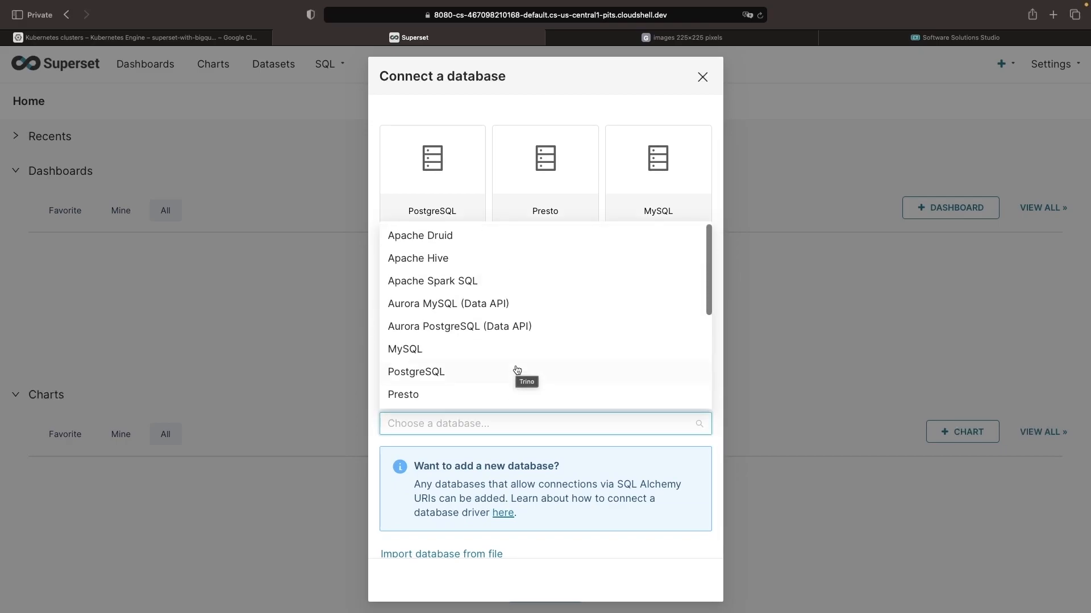
pyautogui.press('Escape')
pyautogui.press('Escape')
# Return to Cloud Shell and stop the running port forwarding to get a clean prompt.
pyautogui.hotkey('ctrl', 'shift', 'Tab')
pyautogui.hotkey('ctrl', 'c')
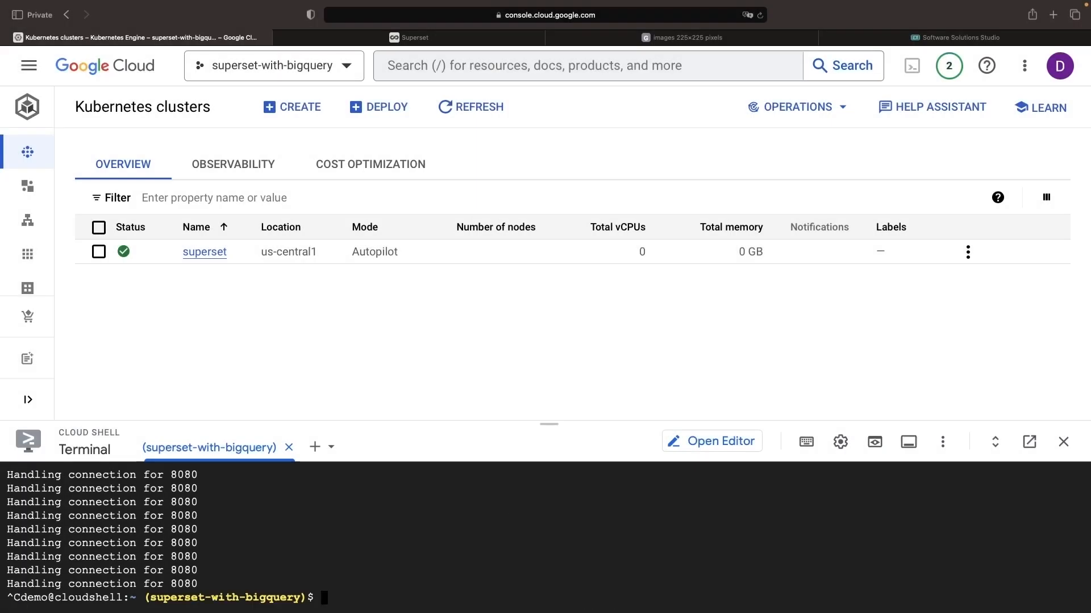
pyautogui.press('Up')
pyautogui.hotkey('ctrl', 'c')
pyautogui.hotkey('ctrl', 'c')
# Upgrade the Superset release with helm upgrade --install superset superset/superset --set bootstrapScript="pip install sqlalchemy-bigquery".
pyautogui.press('Up')
pyautogui.write('--set ')
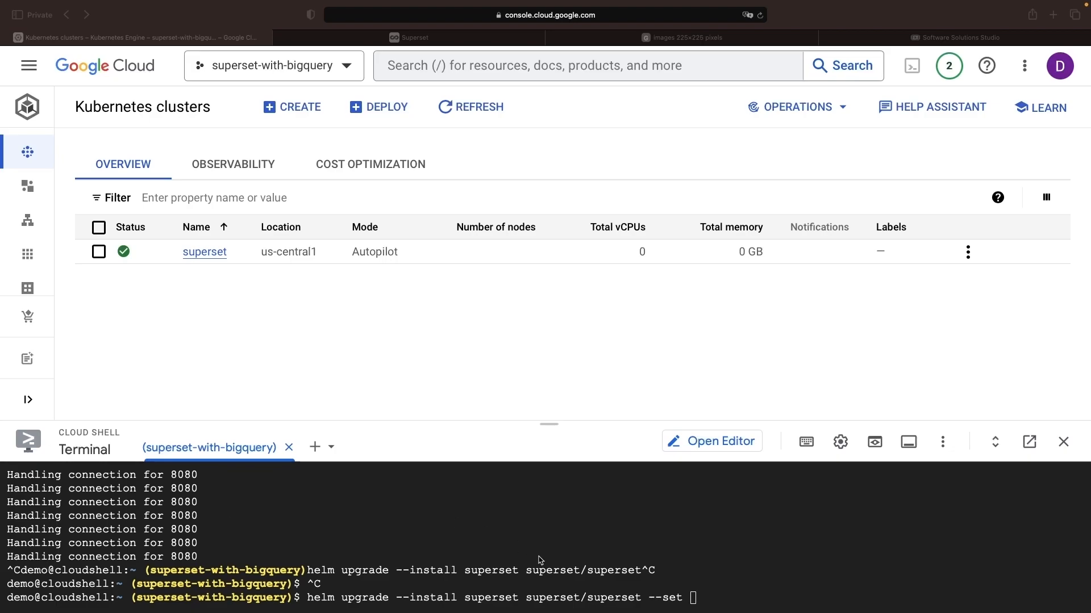
pyautogui.write('"bootstrapScript=')
pyautogui.press('Right')
pyautogui.write('pip install sqlalchemy-bigquery')
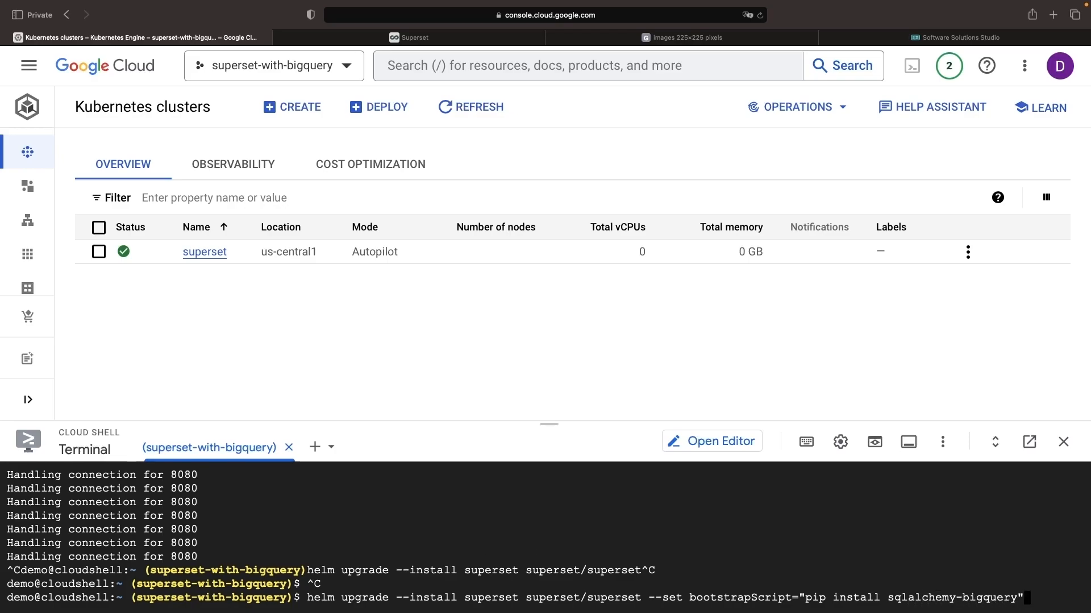
pyautogui.press('Return')
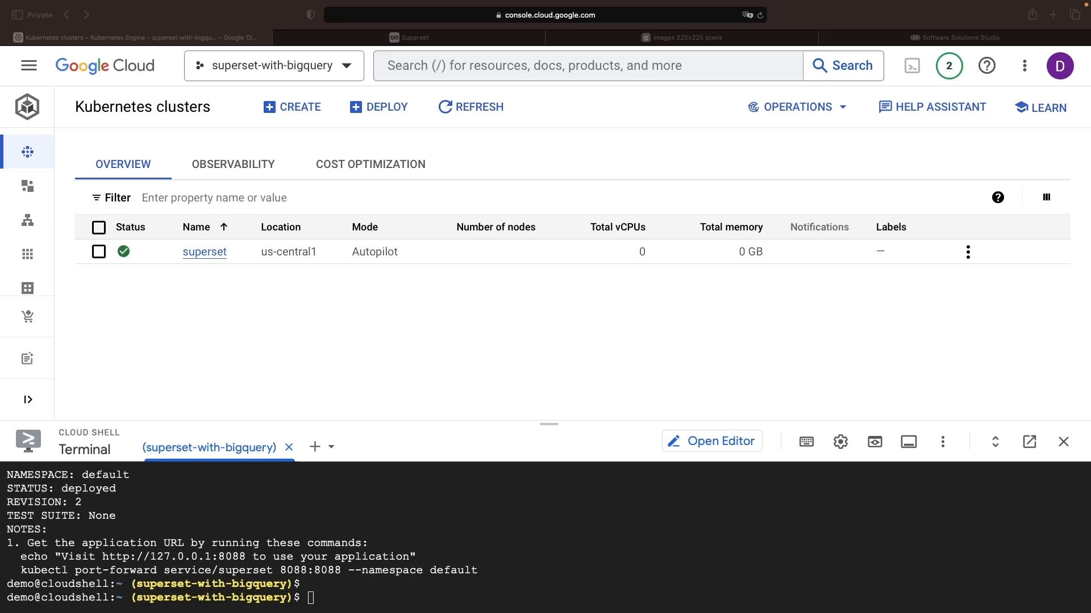
# Rerun the port forwarding of service/superset on 8080:8088 with --address=0.0.0.0 and open the web preview on port 8080.
pyautogui.click(395, 539)
pyautogui.hotkey('ctrl', 'r')
pyautogui.press('Return')
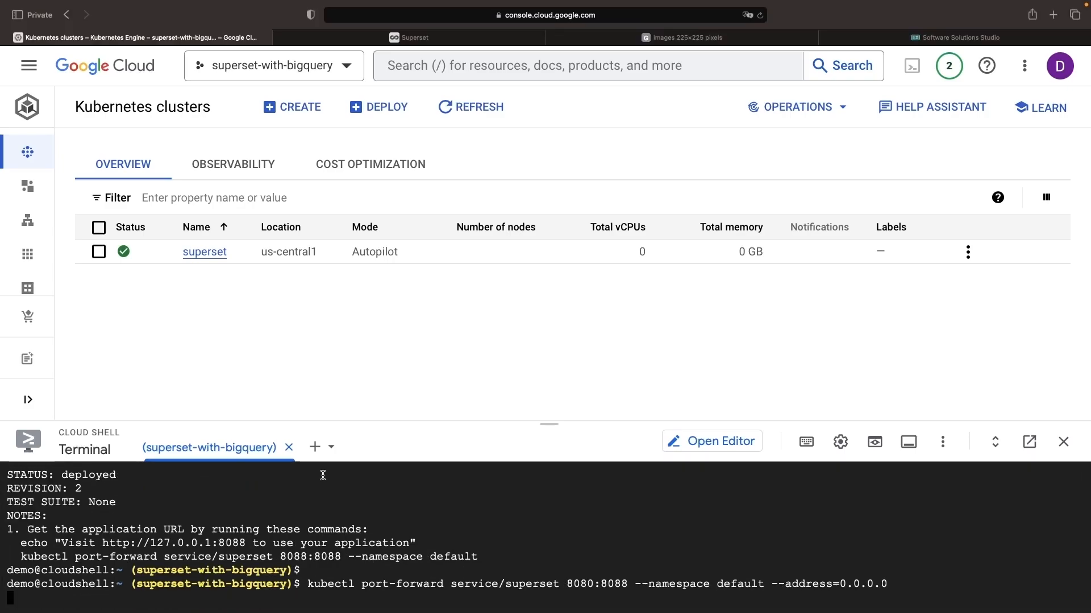
pyautogui.click(878, 443)
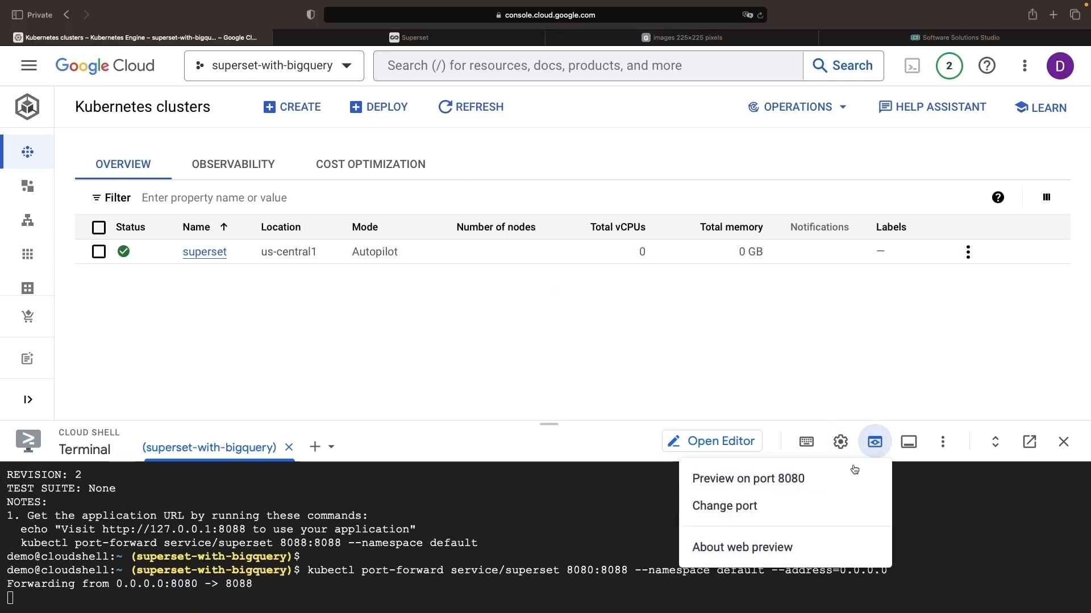
pyautogui.click(747, 477)
# Start a new Google BigQuery database connection in Superset and choose Copy and Paste JSON credentials as the credential entry method.
pyautogui.moveTo(1023, 67)
pyautogui.moveTo(1000, 84)
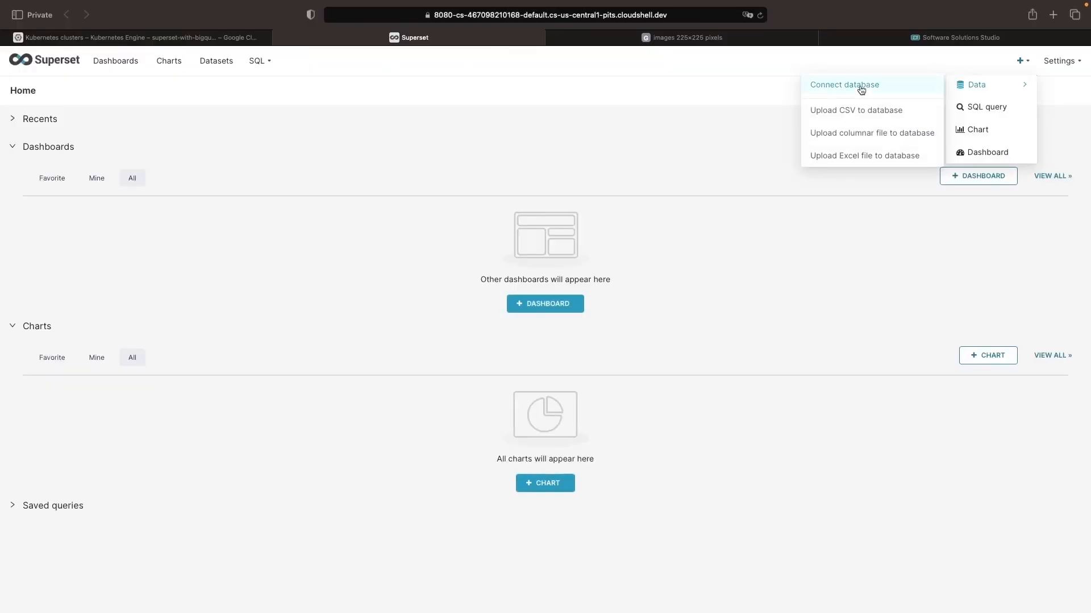
pyautogui.click(859, 85)
pyautogui.click(501, 416)
pyautogui.click(471, 533)
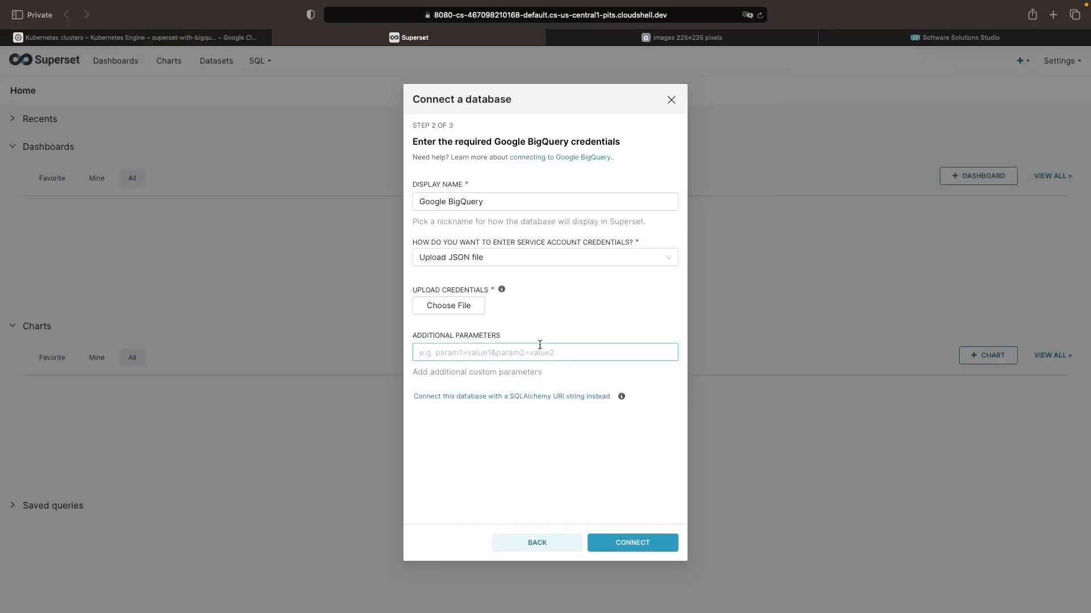
pyautogui.click(530, 259)
pyautogui.click(527, 299)
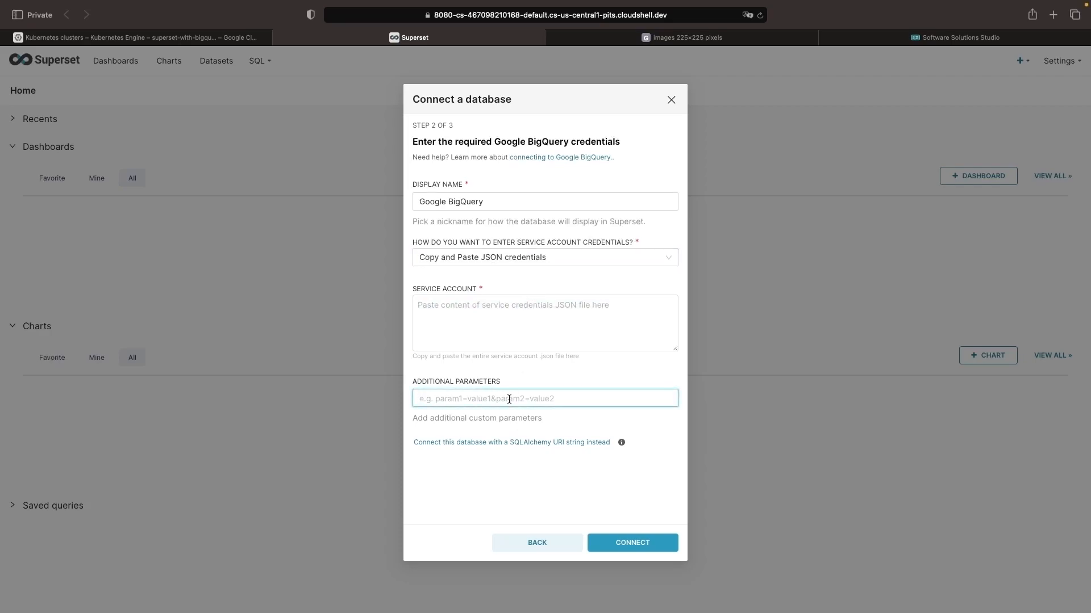
# Switch to the Google Cloud console, open the IAM & Admin Service Accounts page, and shrink the Cloud Shell terminal.
pyautogui.click(78, 36)
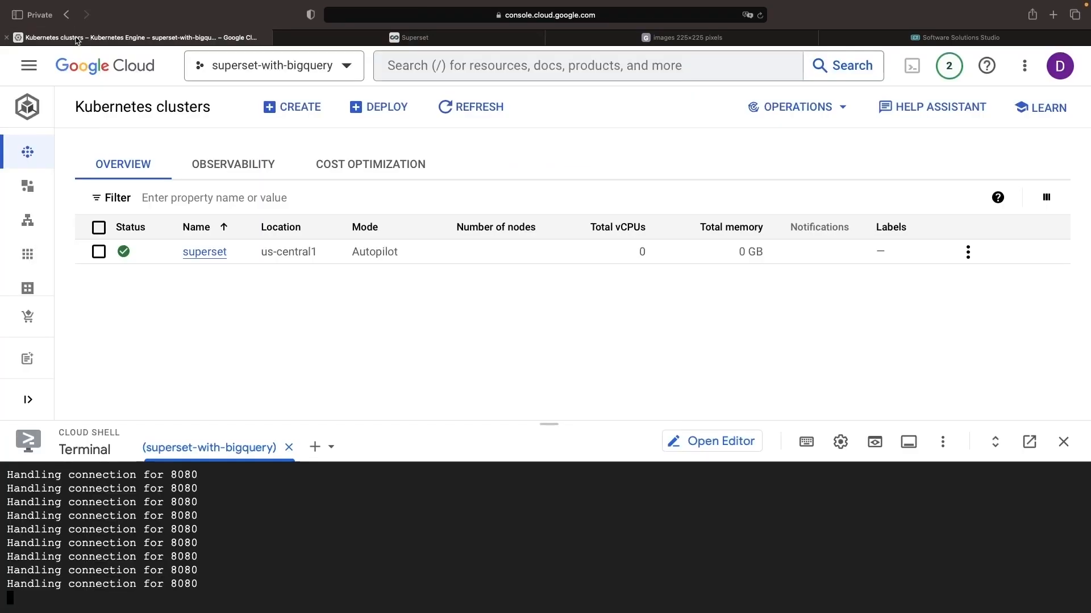
pyautogui.click(28, 66)
pyautogui.moveTo(108, 315)
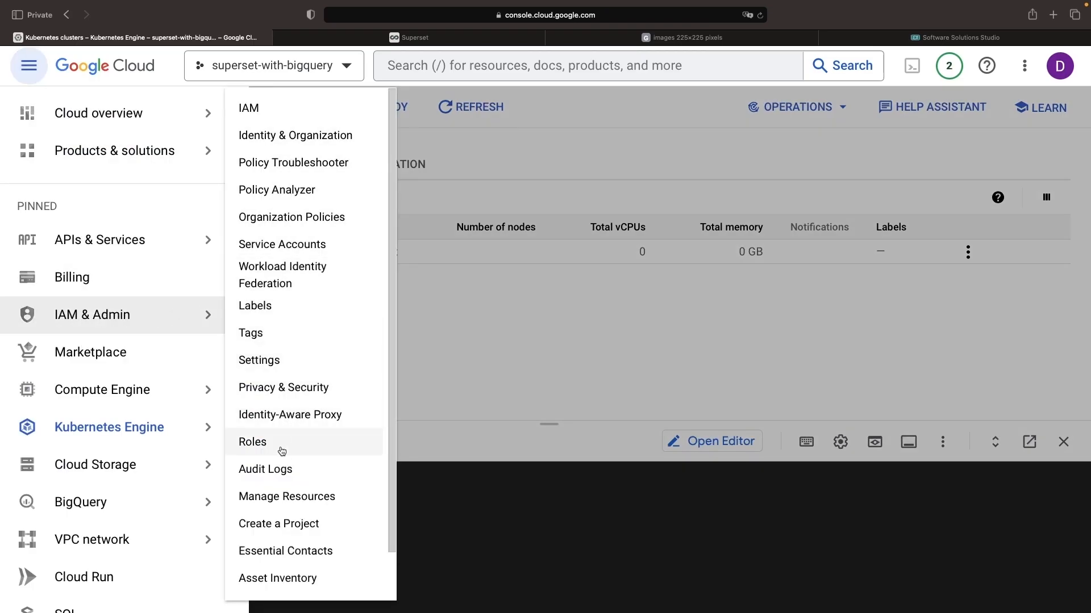
pyautogui.click(282, 245)
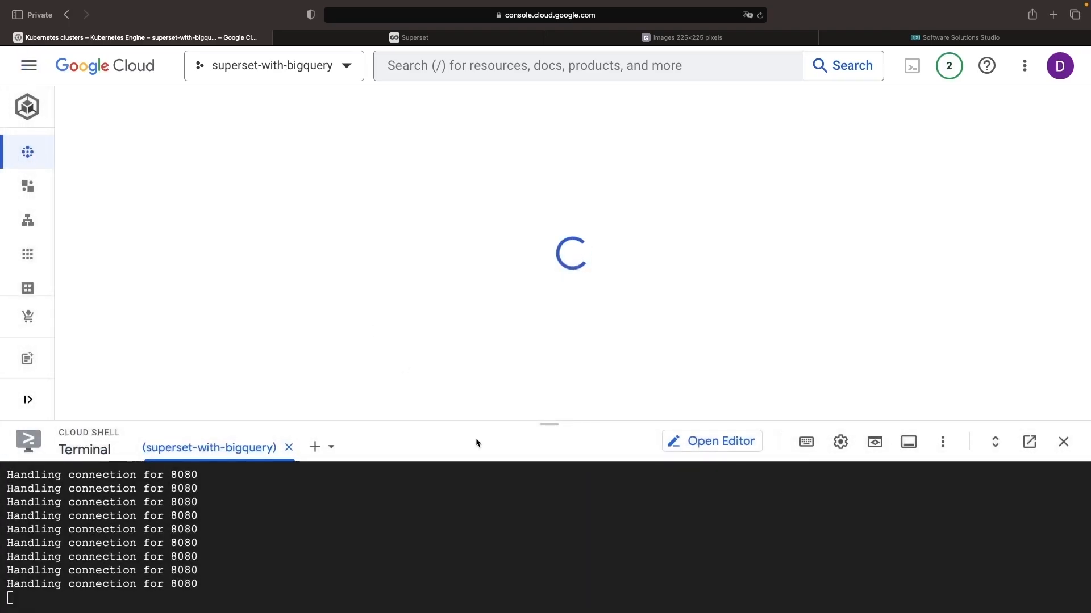
pyautogui.moveTo(547, 426); pyautogui.dragTo(551, 509)
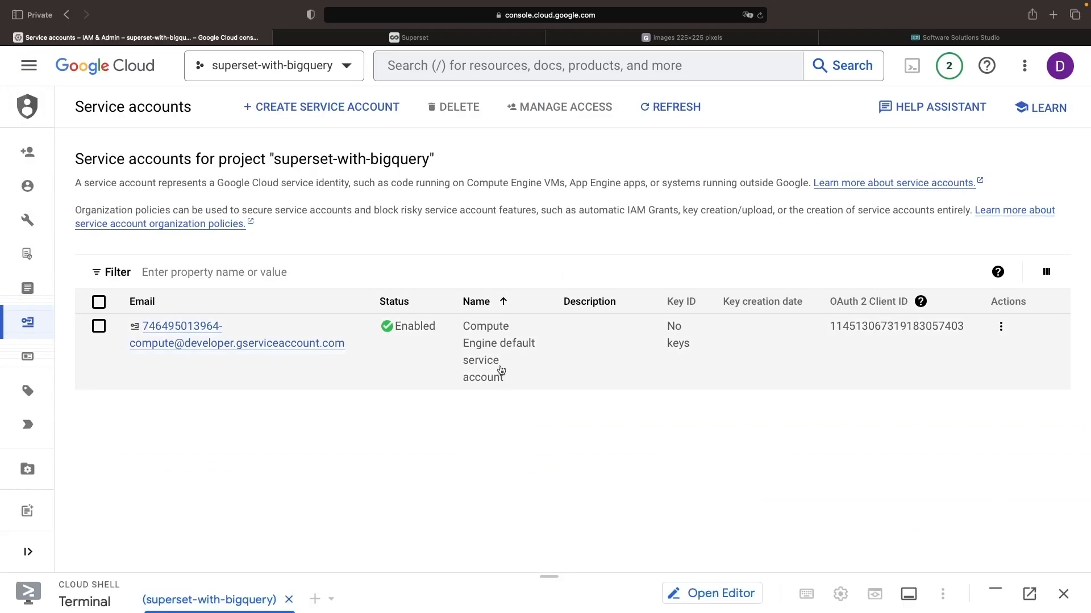
# Create a new service account with the ID superset.
pyautogui.click(314, 110)
pyautogui.click(222, 271)
pyautogui.write('superset')
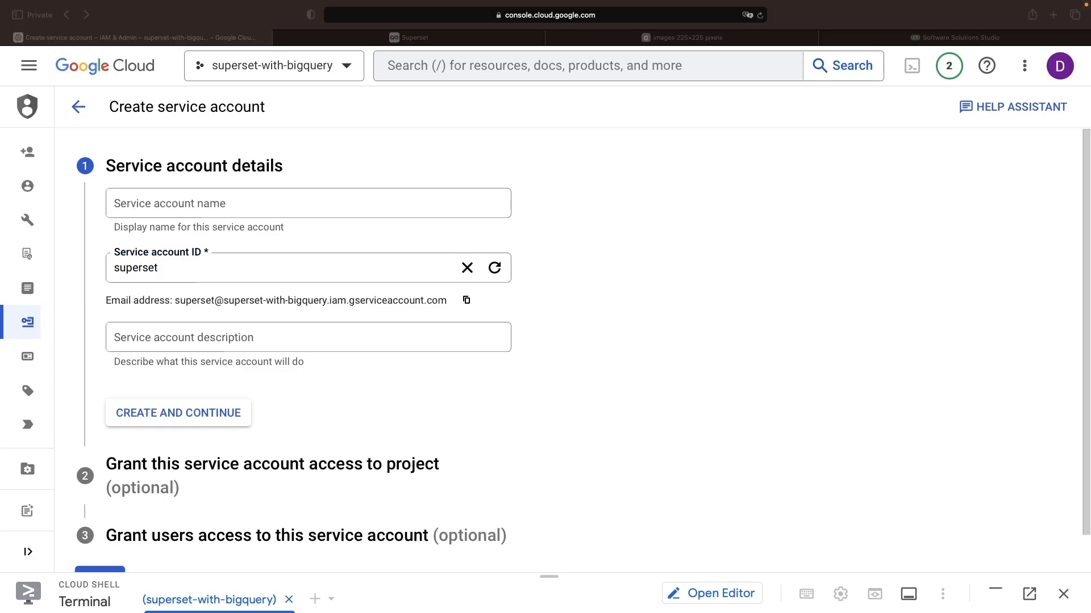
pyautogui.click(219, 415)
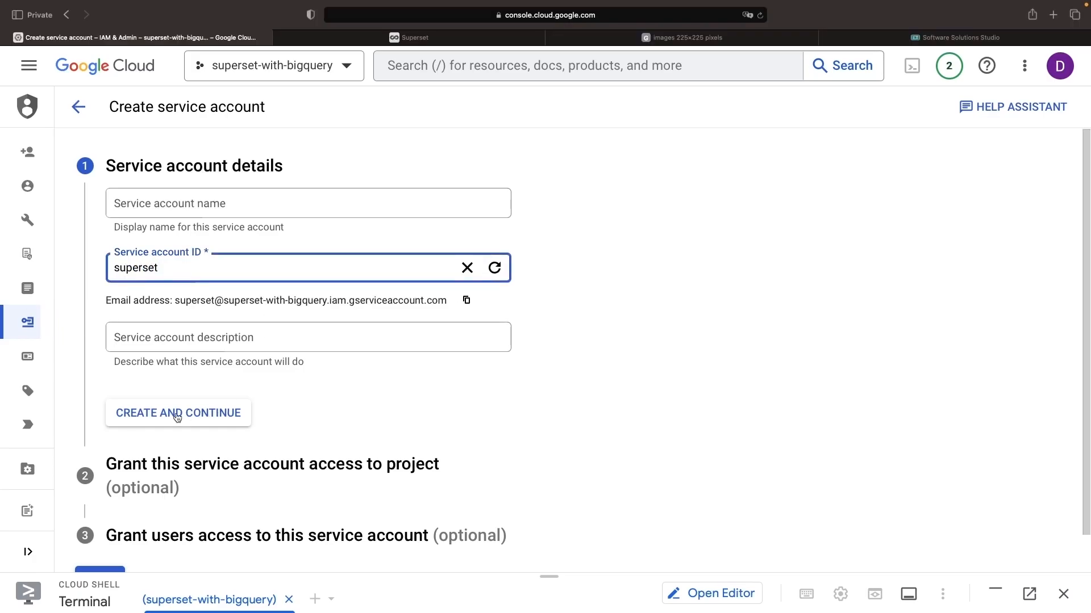
pyautogui.click(177, 416)
# Grant the new service account the BigQuery Admin role on the project and finish the service account setup.
pyautogui.click(224, 344)
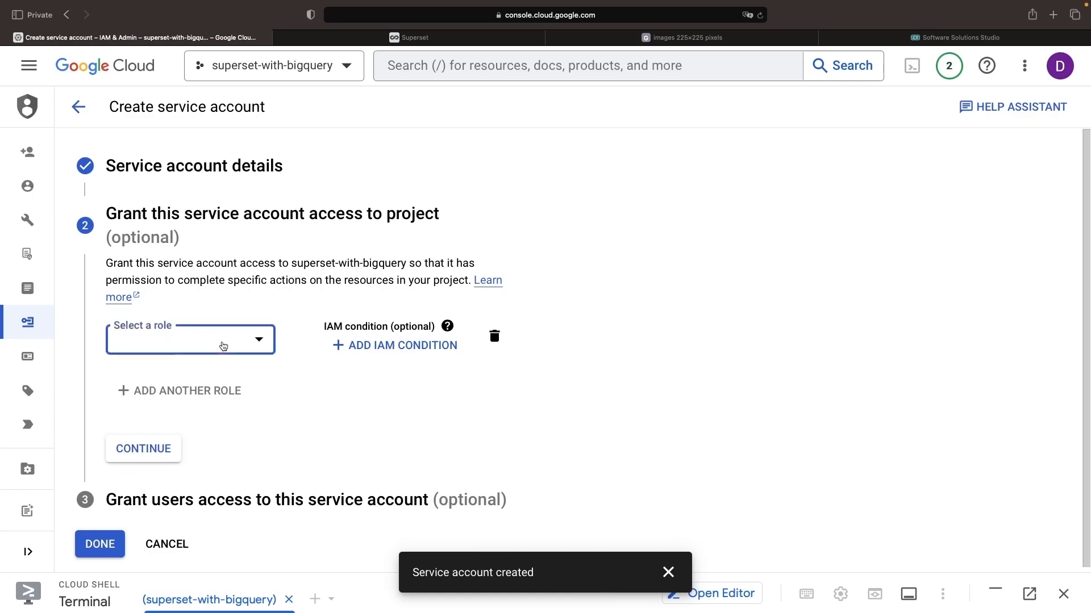
pyautogui.moveTo(243, 313)
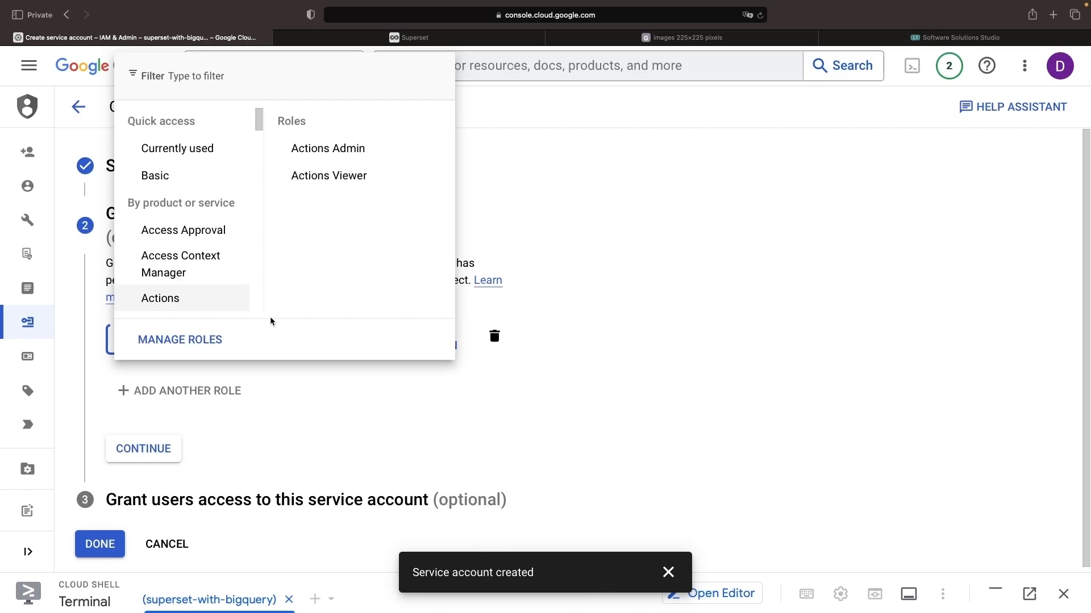
pyautogui.scroll(-6, 181, 273)
pyautogui.scroll(-5, 179, 271)
pyautogui.moveTo(238, 211)
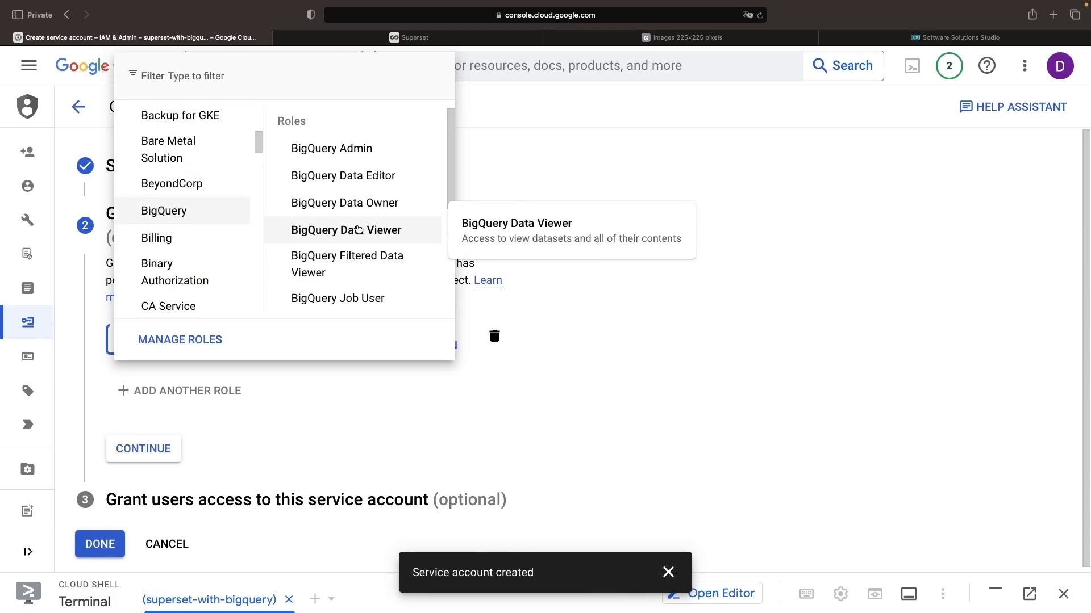
pyautogui.click(353, 151)
pyautogui.click(170, 444)
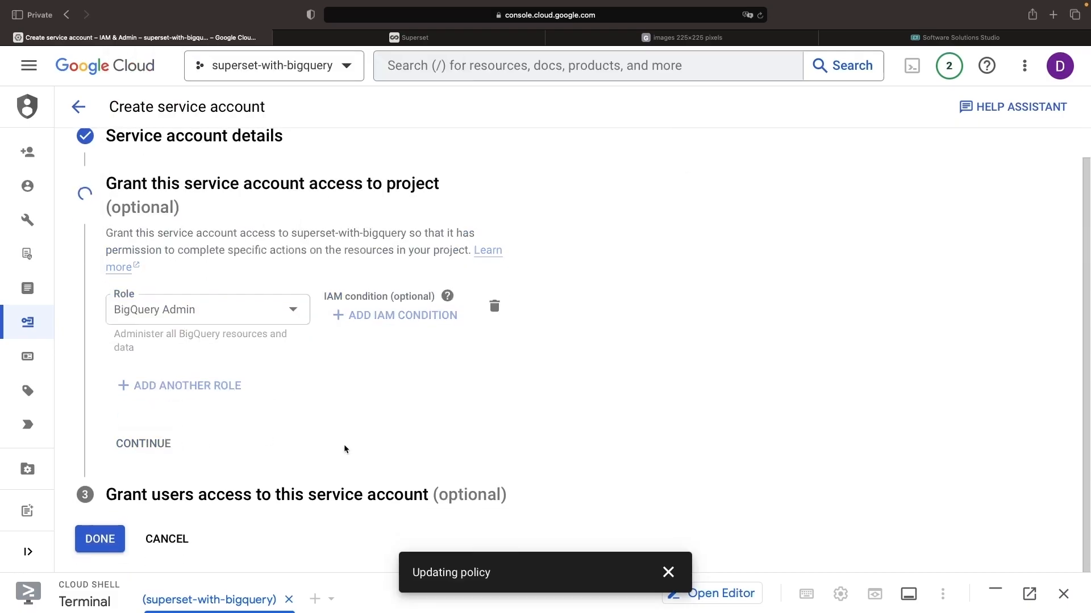
pyautogui.click(98, 517)
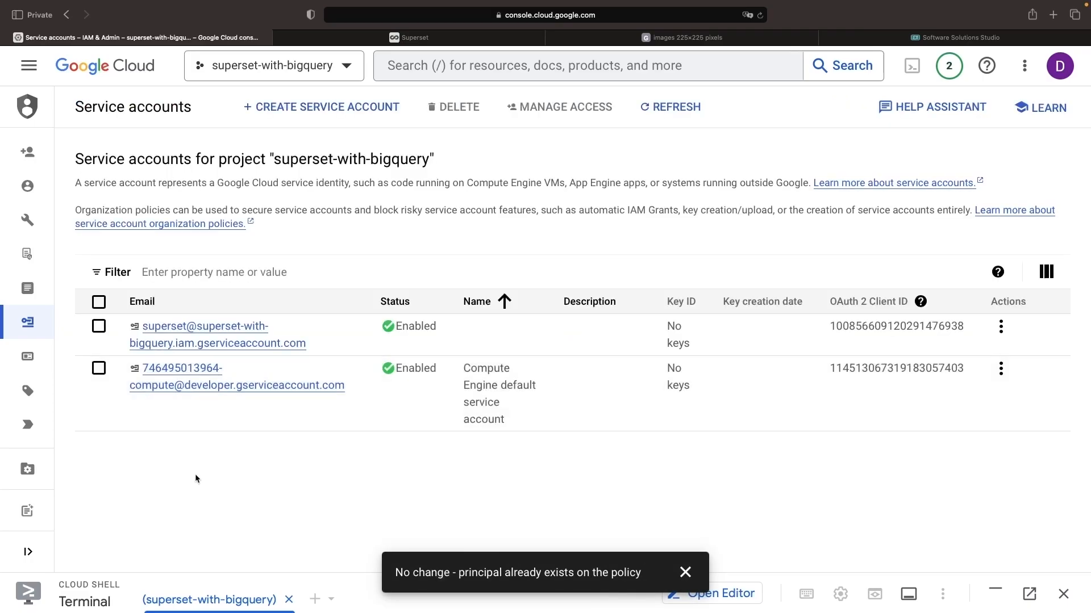
# Create and download a JSON private key for the superset service account, and dismiss the policy notification.
pyautogui.click(197, 337)
pyautogui.click(302, 157)
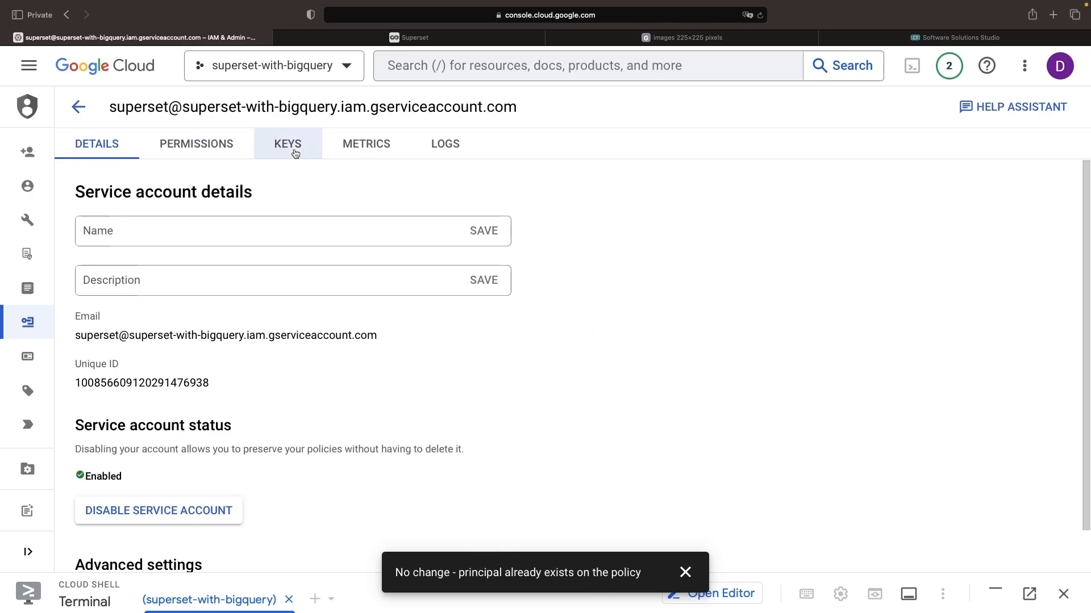
pyautogui.click(149, 369)
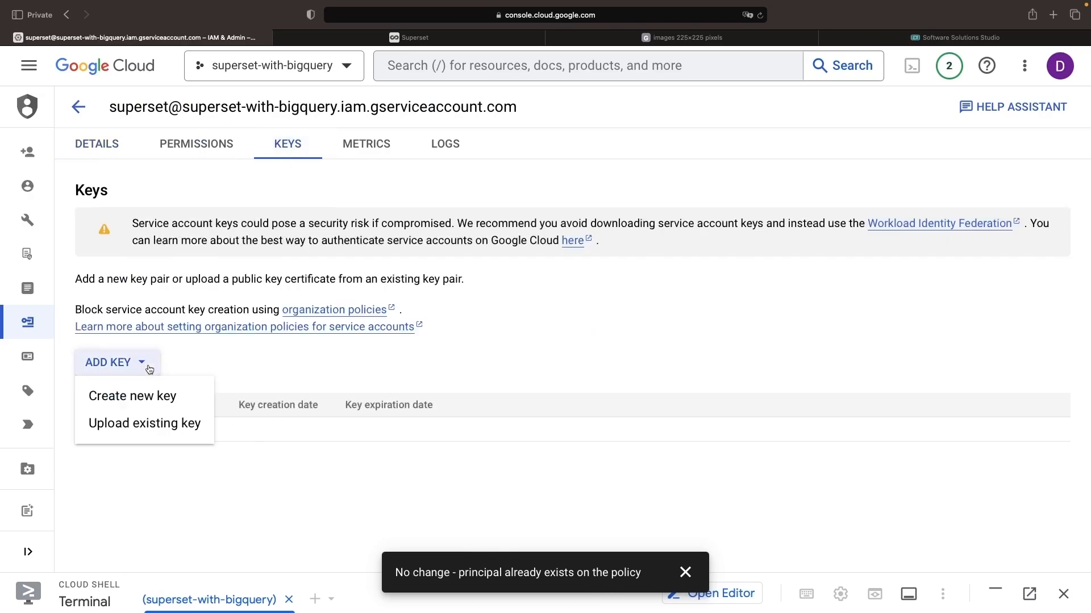
pyautogui.click(143, 395)
pyautogui.click(744, 469)
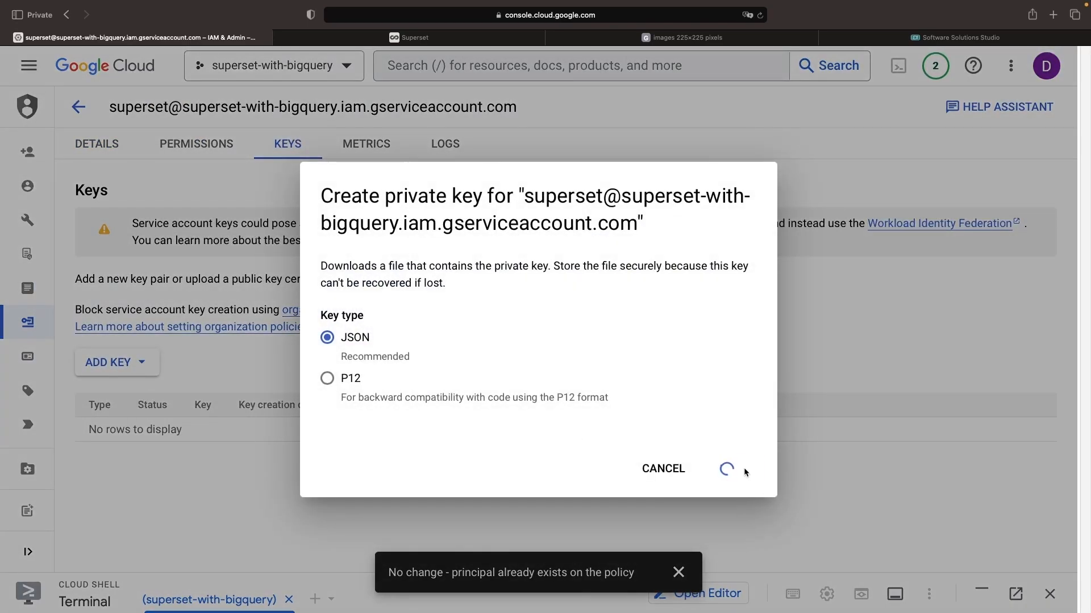
pyautogui.click(646, 343)
pyautogui.click(891, 395)
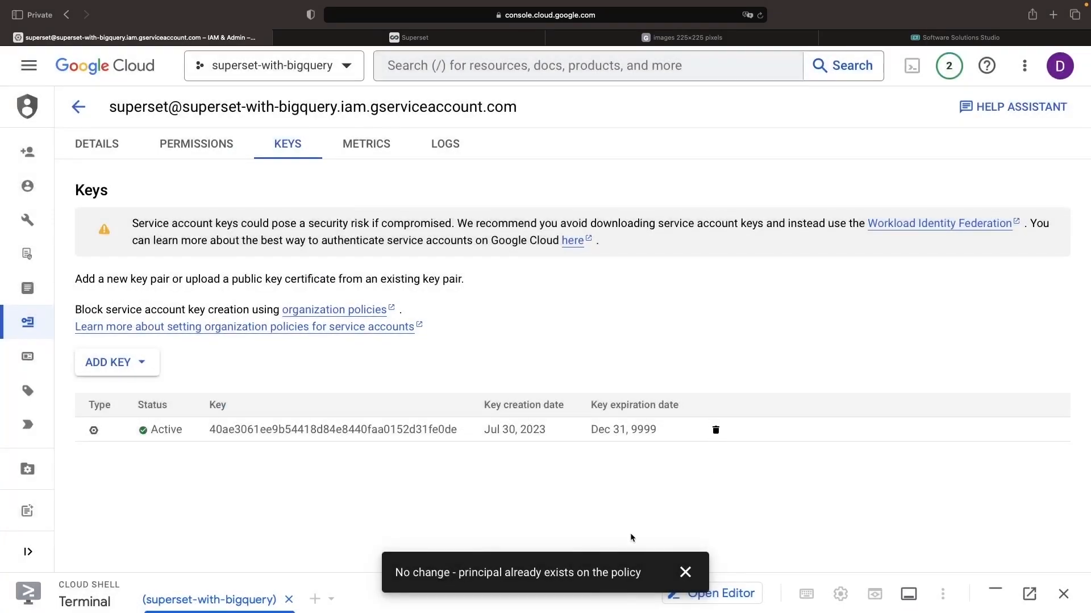
pyautogui.click(685, 572)
# Paste the service account's JSON key contents into the Service Account field of the Google BigQuery connection in Superset.
pyautogui.click(410, 37)
pyautogui.click(490, 307)
pyautogui.press('super+v')
pyautogui.scroll(10, 546, 322)
pyautogui.scroll(-10, 545, 322)
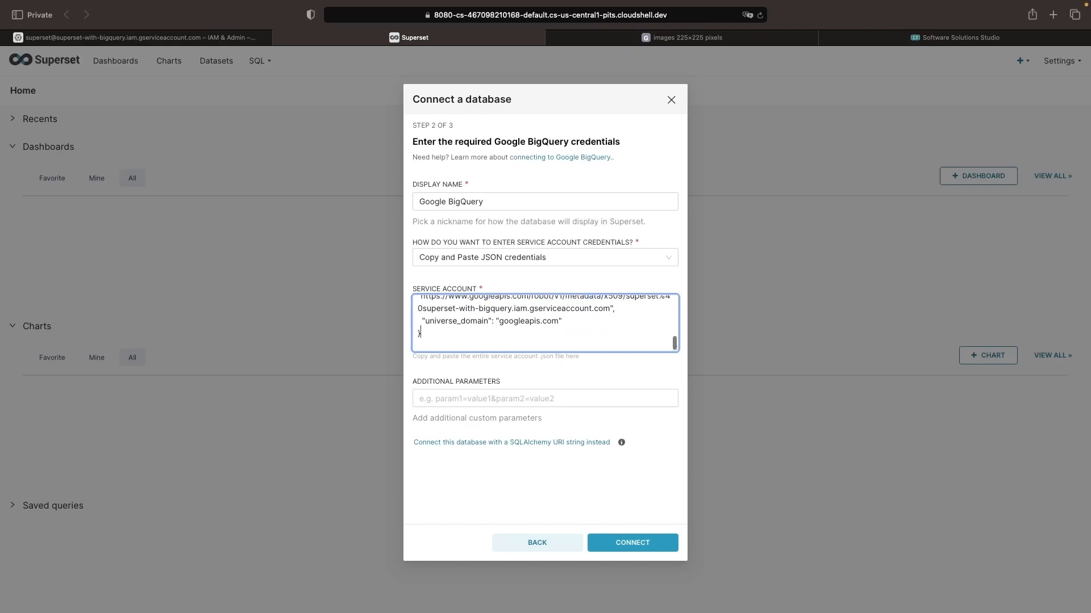
# Connect the Google BigQuery database with the entered credentials, and switch to BigQuery in the Google Cloud console.
pyautogui.click(625, 544)
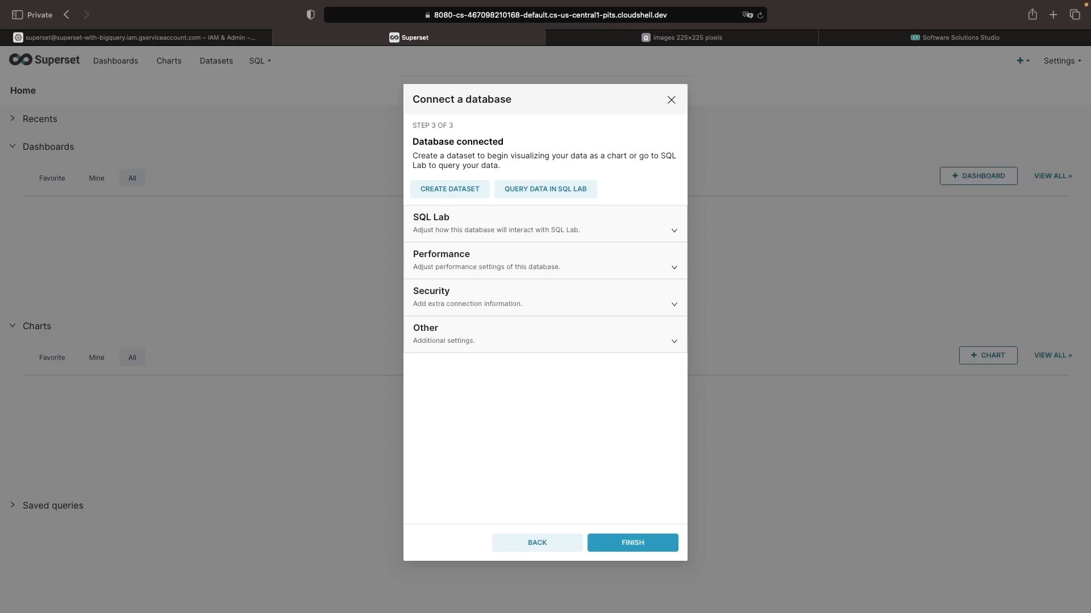
pyautogui.click(205, 39)
pyautogui.moveTo(27, 322)
pyautogui.click(31, 66)
pyautogui.click(73, 503)
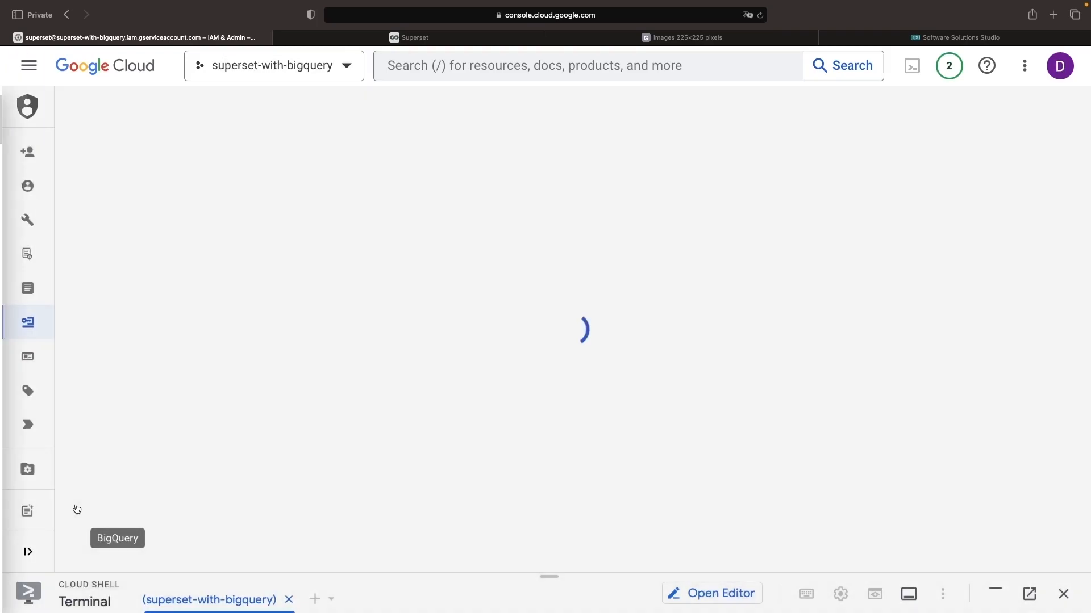
# Create a BigQuery dataset with the ID demonstration in the superset-with-bigquery project.
pyautogui.click(68, 230)
pyautogui.click(288, 230)
pyautogui.click(334, 258)
pyautogui.click(755, 176)
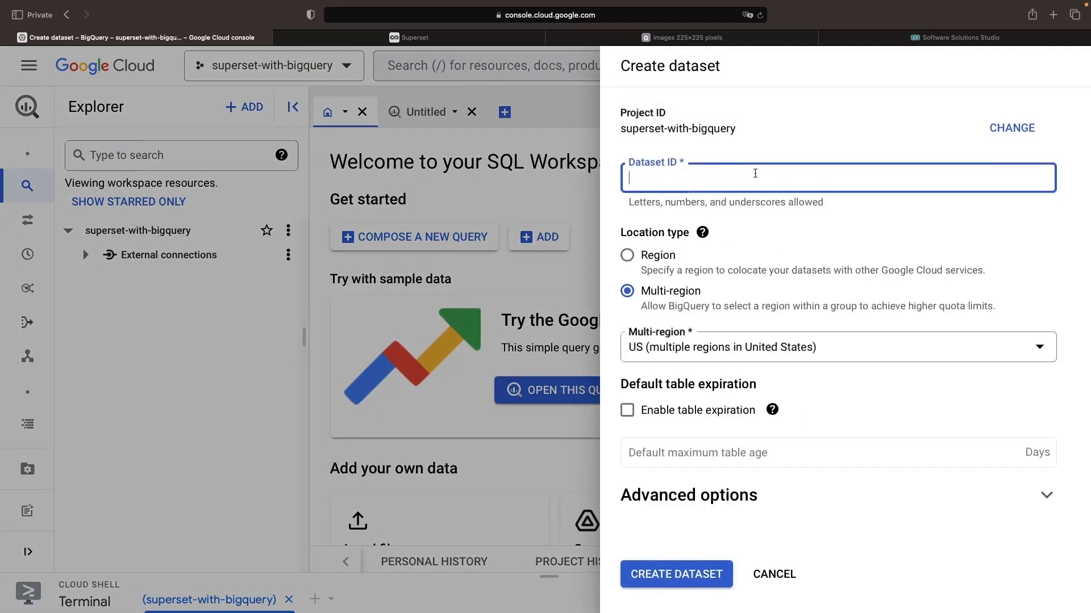
pyautogui.click(676, 574)
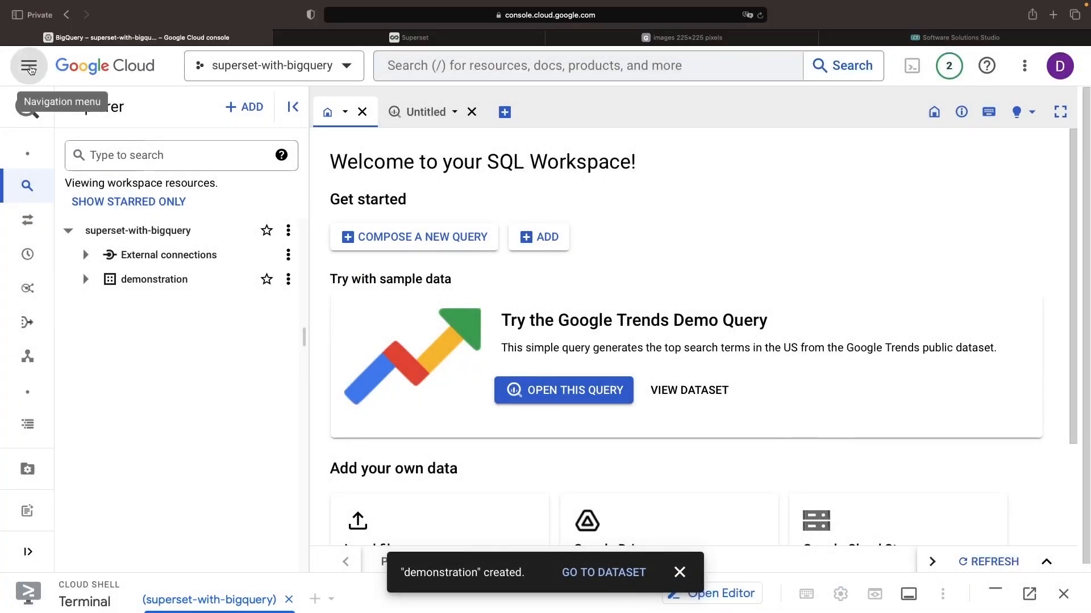
# Create a Cloud Storage bucket named superset-with-bigquery with the default settings, keeping public access prevention on.
pyautogui.click(30, 69)
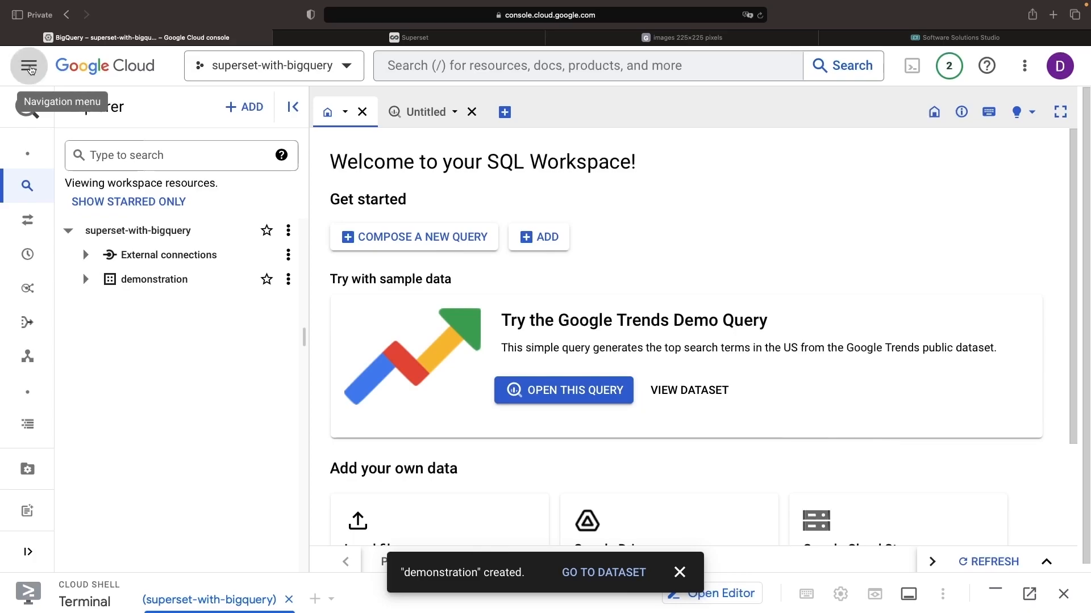
pyautogui.moveTo(114, 465)
pyautogui.click(257, 475)
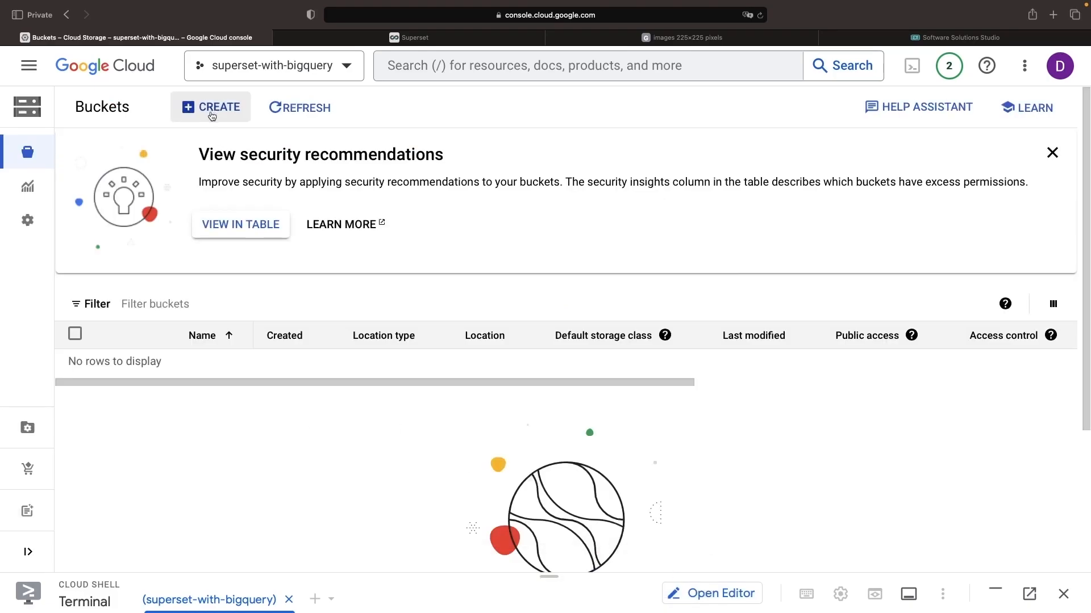
pyautogui.click(211, 110)
pyautogui.write('superset-with-bigquery')
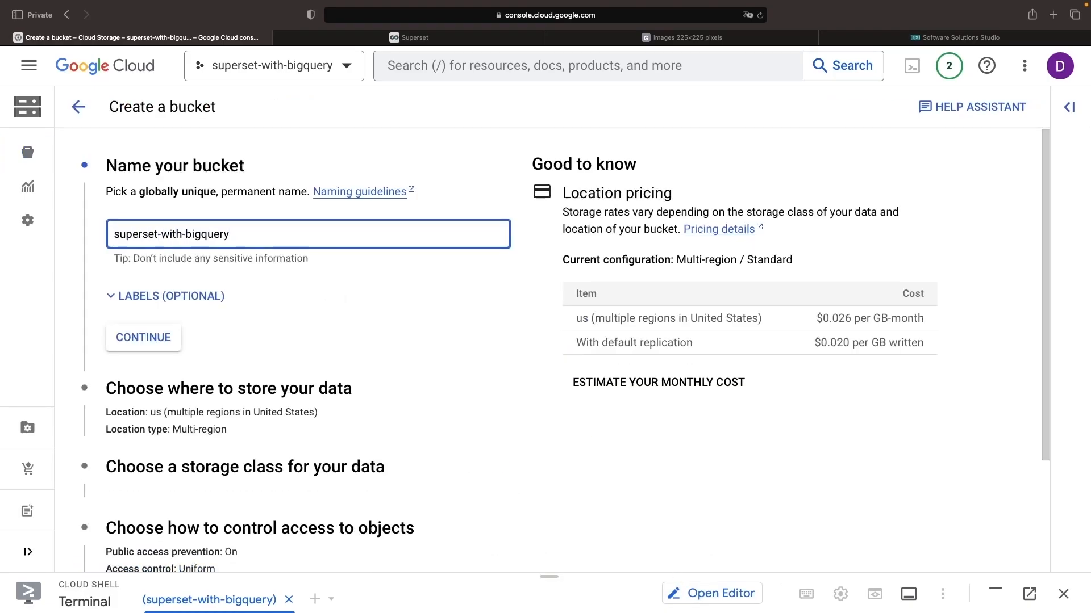
pyautogui.scroll(-4, 432, 341)
pyautogui.click(92, 536)
pyautogui.click(706, 445)
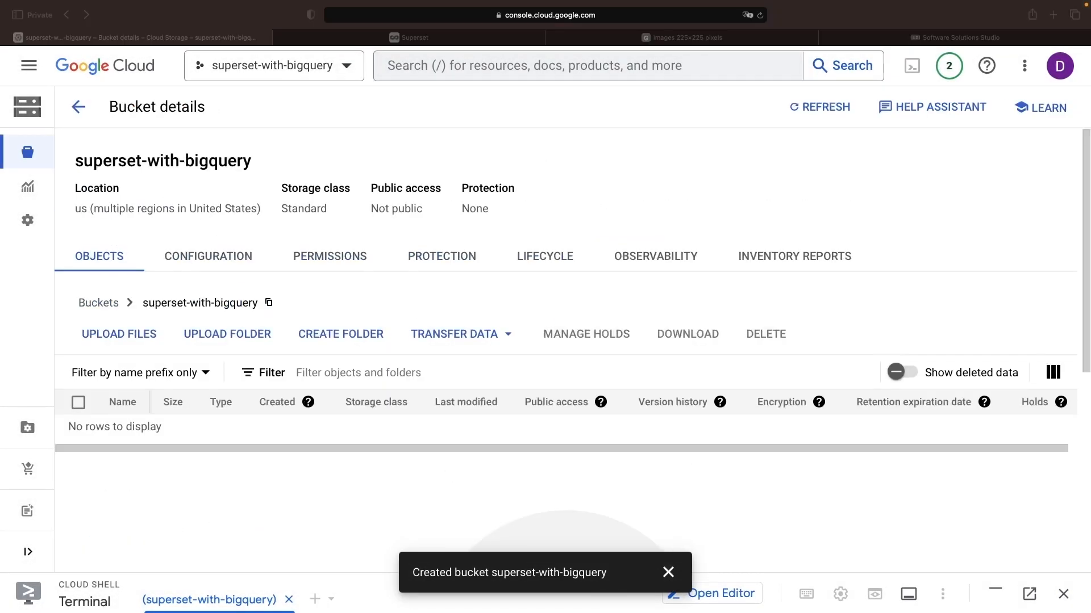
# Upload the partner_orders.csv file to the superset-with-bigquery bucket and dismiss the upload notification.
pyautogui.moveTo(302, 414); pyautogui.dragTo(642, 540)
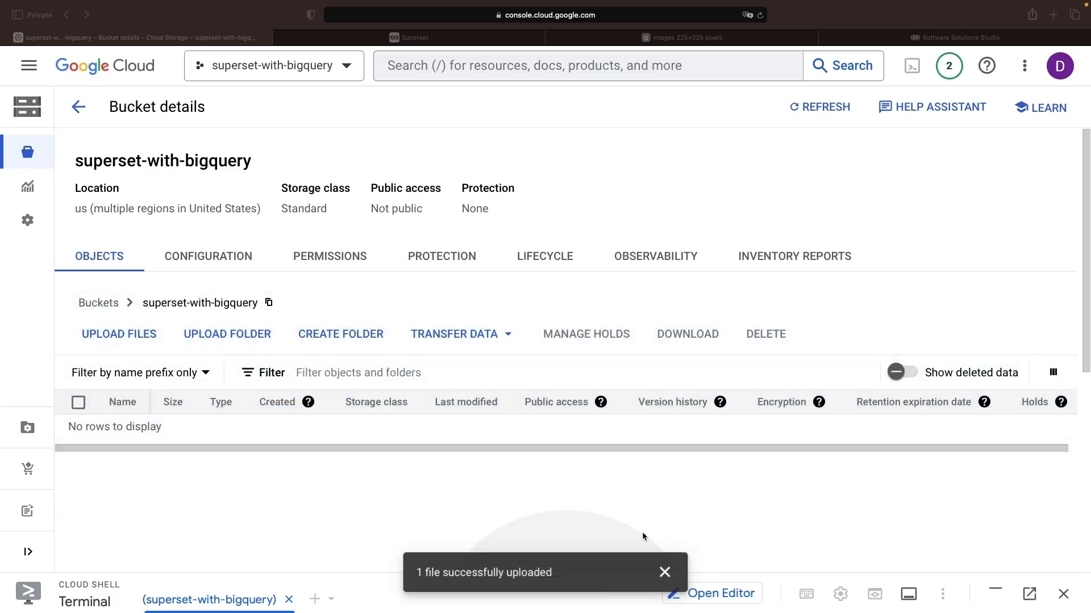
pyautogui.click(668, 573)
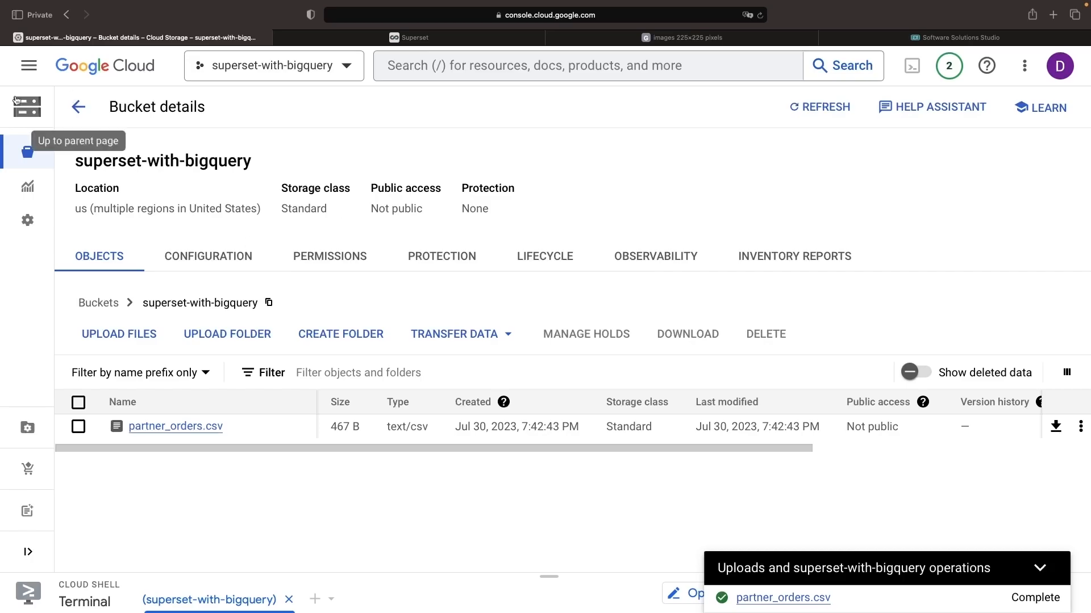
# Start a new table in BigQuery's demonstration dataset with partner_orders.csv from the Cloud Storage bucket as its source.
pyautogui.click(24, 74)
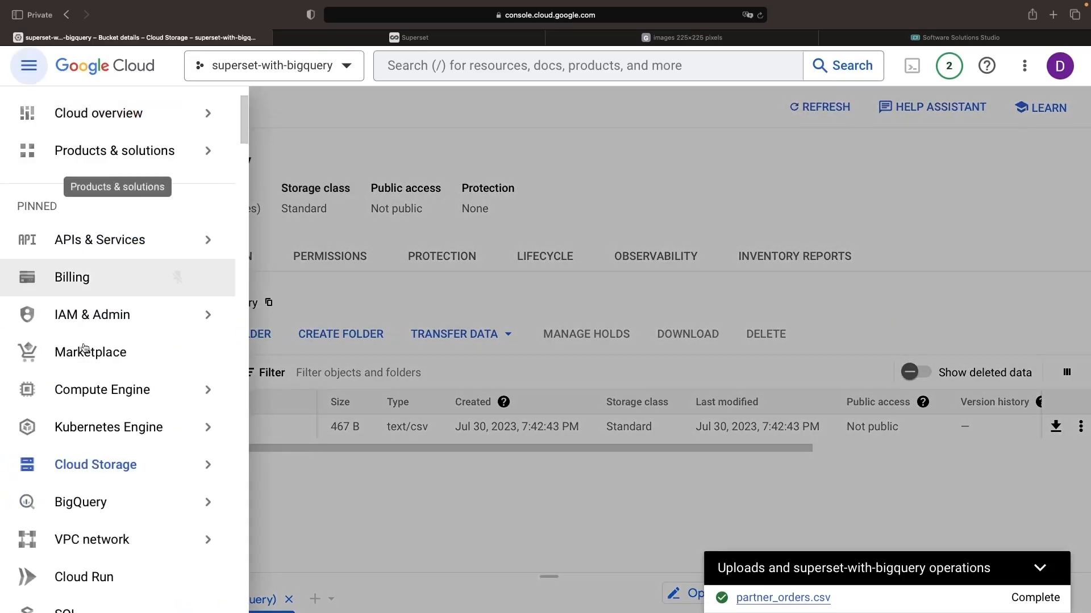
pyautogui.click(74, 426)
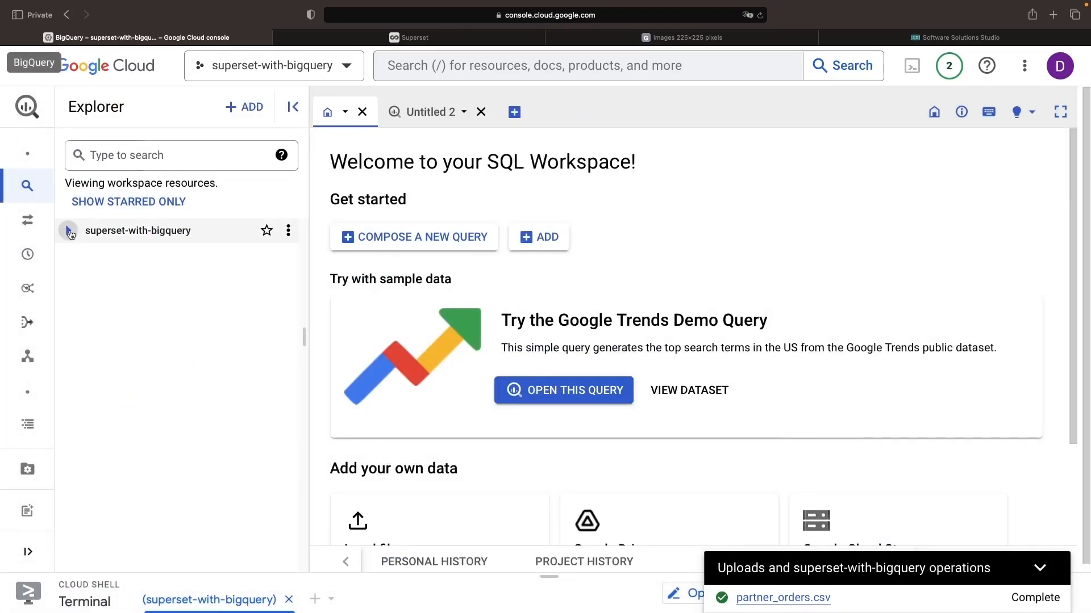
pyautogui.click(68, 230)
pyautogui.click(288, 279)
pyautogui.click(320, 448)
pyautogui.click(203, 162)
pyautogui.click(449, 200)
pyautogui.click(966, 209)
pyautogui.click(847, 162)
pyautogui.click(906, 170)
pyautogui.click(647, 589)
# Name the new table partner_orders, enable schema auto-detection and create the table.
pyautogui.scroll(-4, 262, 395)
pyautogui.click(120, 304)
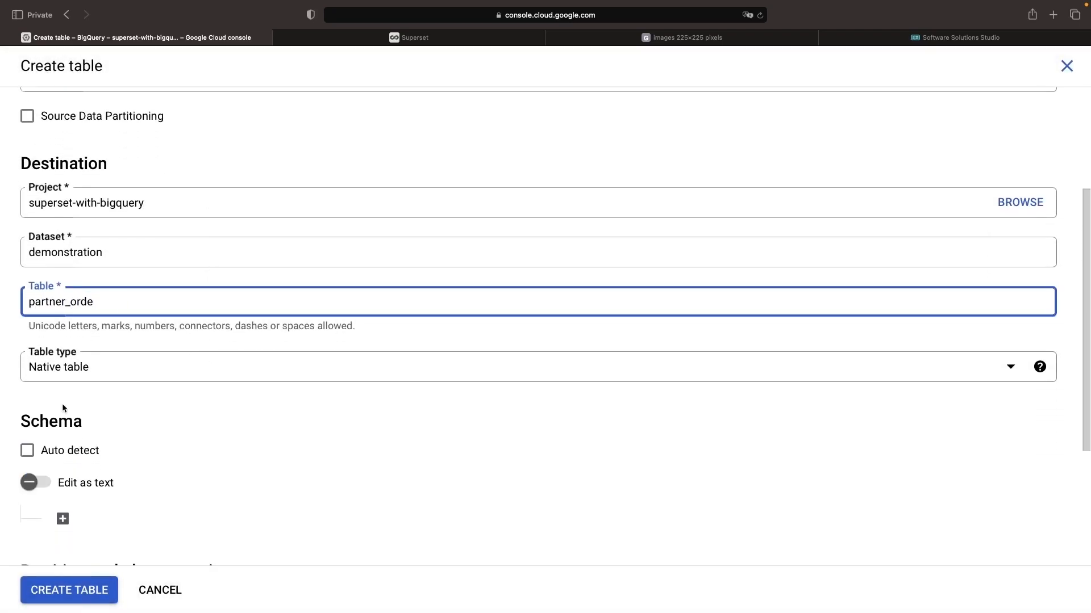
pyautogui.click(70, 451)
pyautogui.scroll(-4, 144, 492)
pyautogui.click(74, 590)
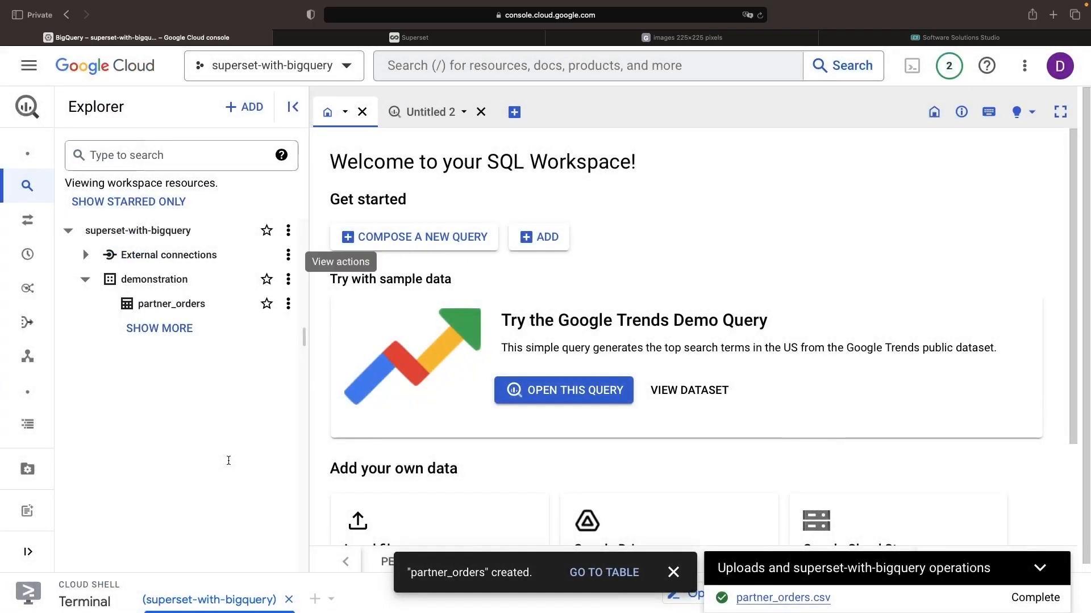
# Switch back to Superset, finish the database connection setup and open SQL Lab.
pyautogui.click(449, 38)
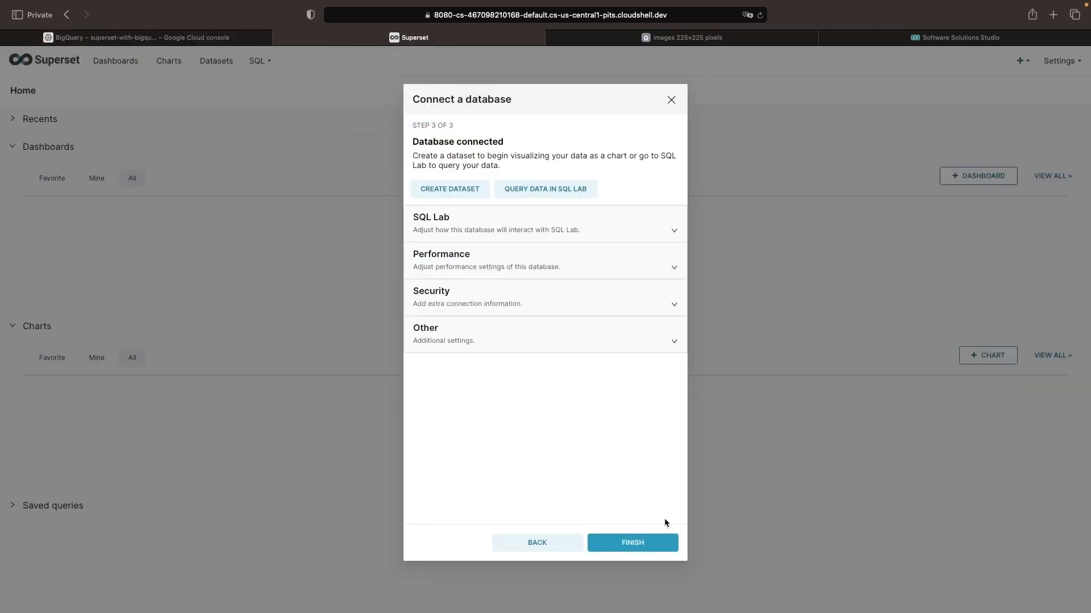
pyautogui.click(643, 542)
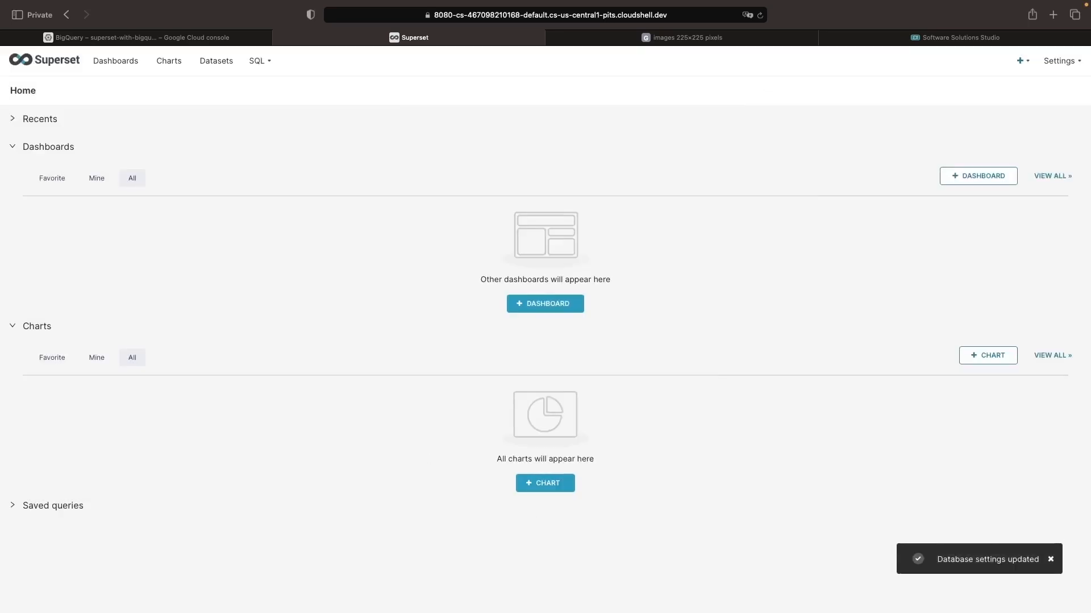
pyautogui.click(263, 64)
pyautogui.click(264, 88)
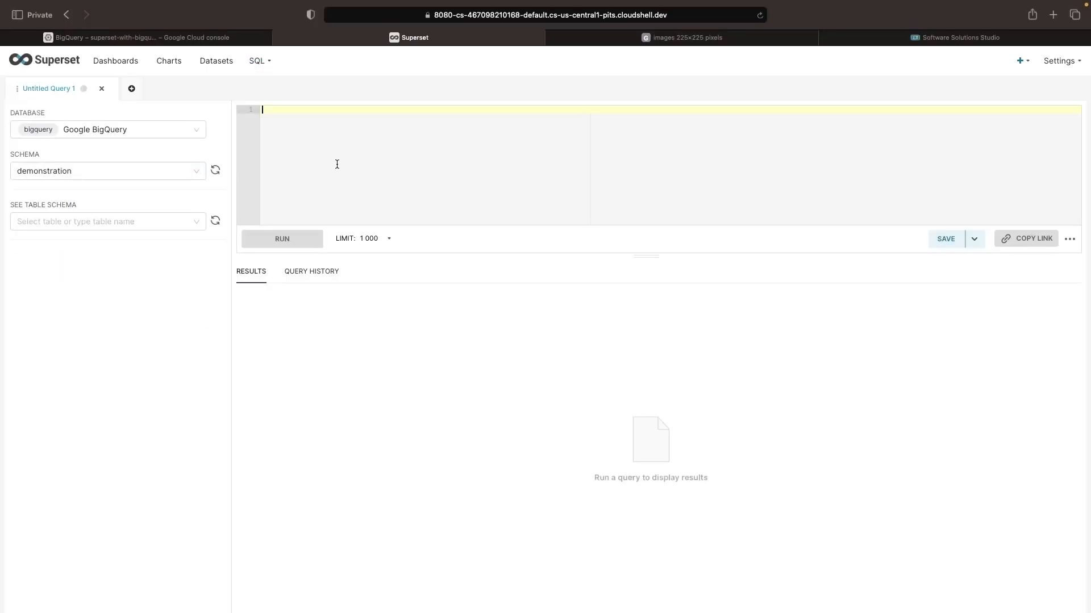
# Write and run the query SELECT * FROM demonstration.partner_orders; against the BigQuery database.
pyautogui.write('SELECT *')
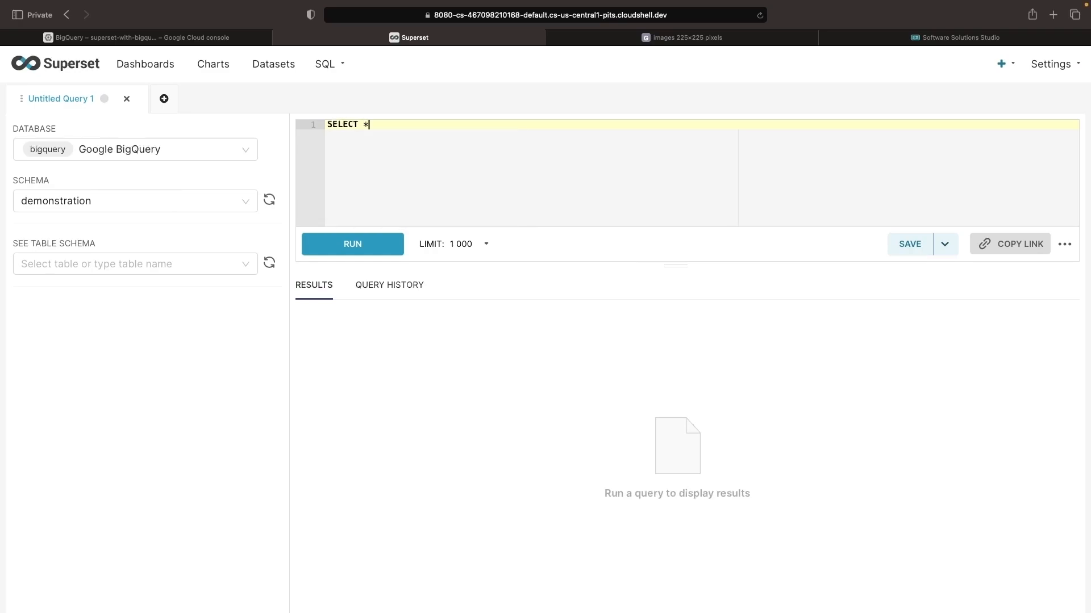
pyautogui.write(' FROM demonstration.par')
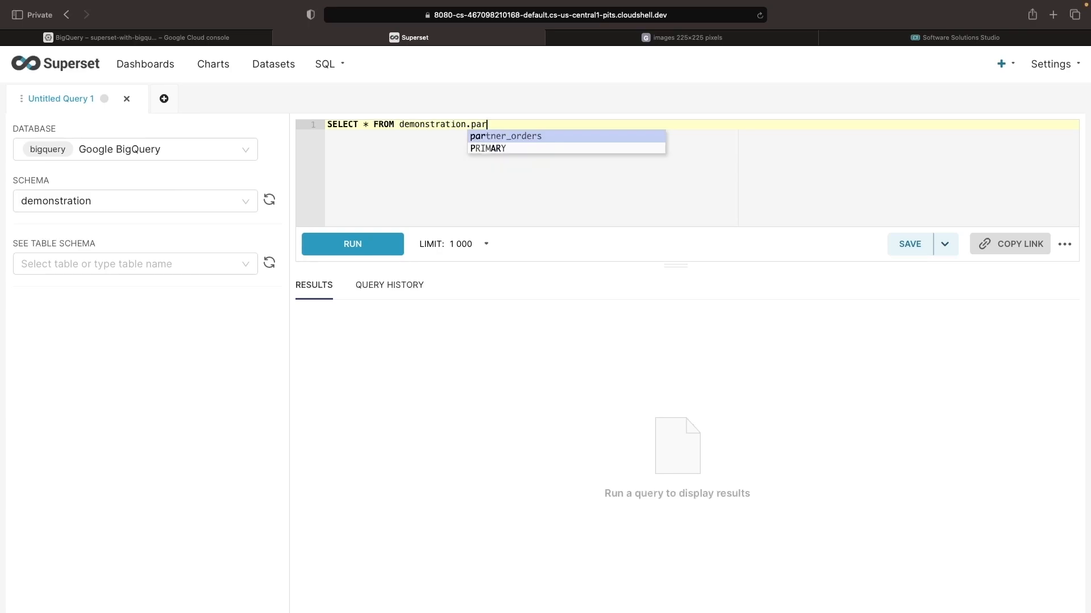
pyautogui.click(481, 136)
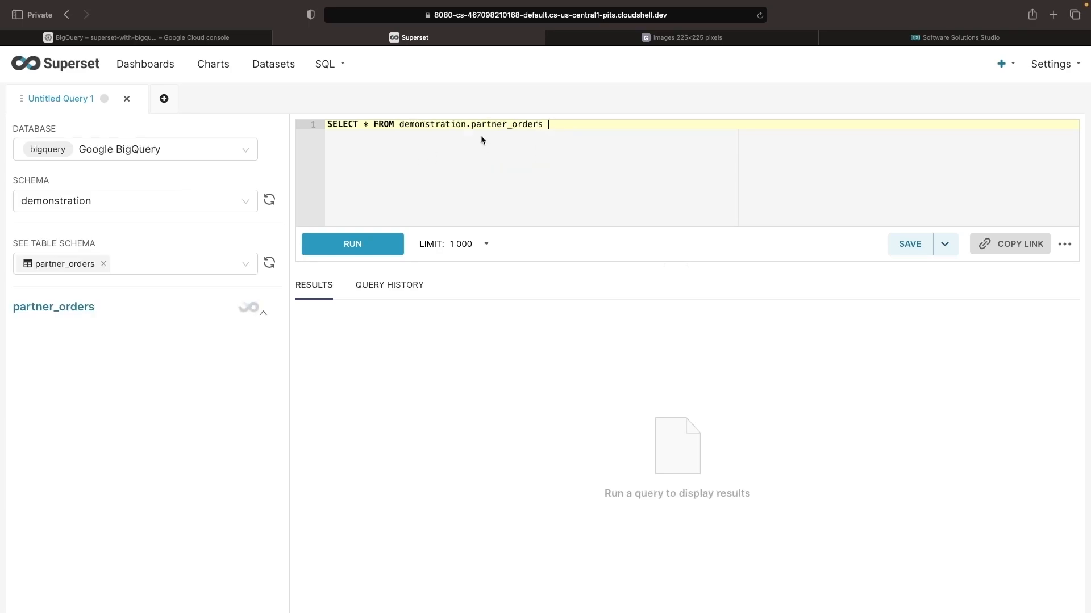
pyautogui.press('BackSpace')
pyautogui.write(';')
pyautogui.hotkey('ctrl', 'Return')
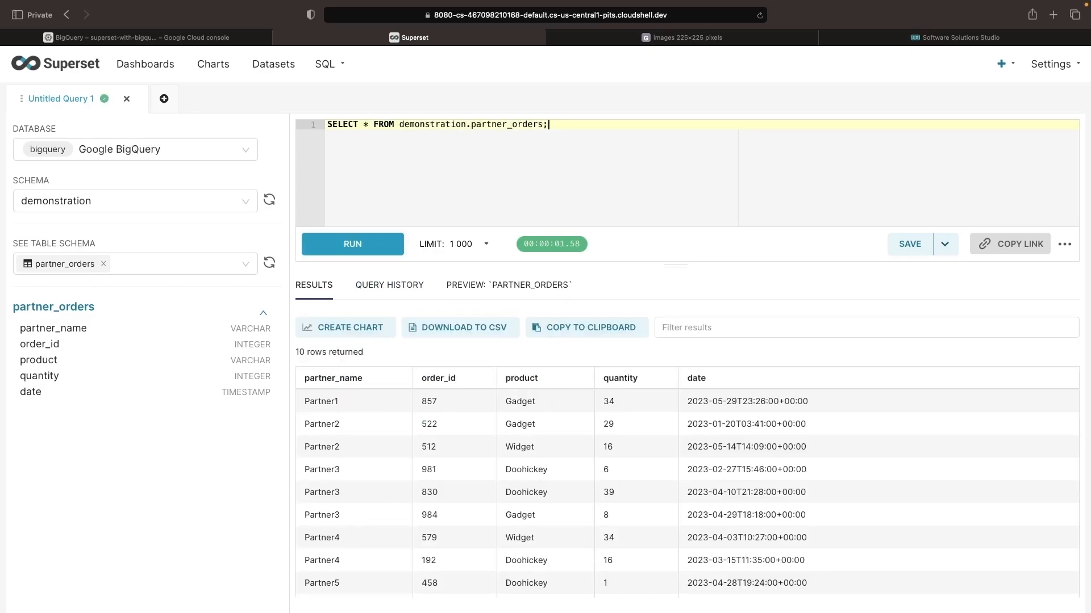
# Create a Superset dataset from the partner_orders table in the demonstration schema of the Google BigQuery database.
pyautogui.click(80, 66)
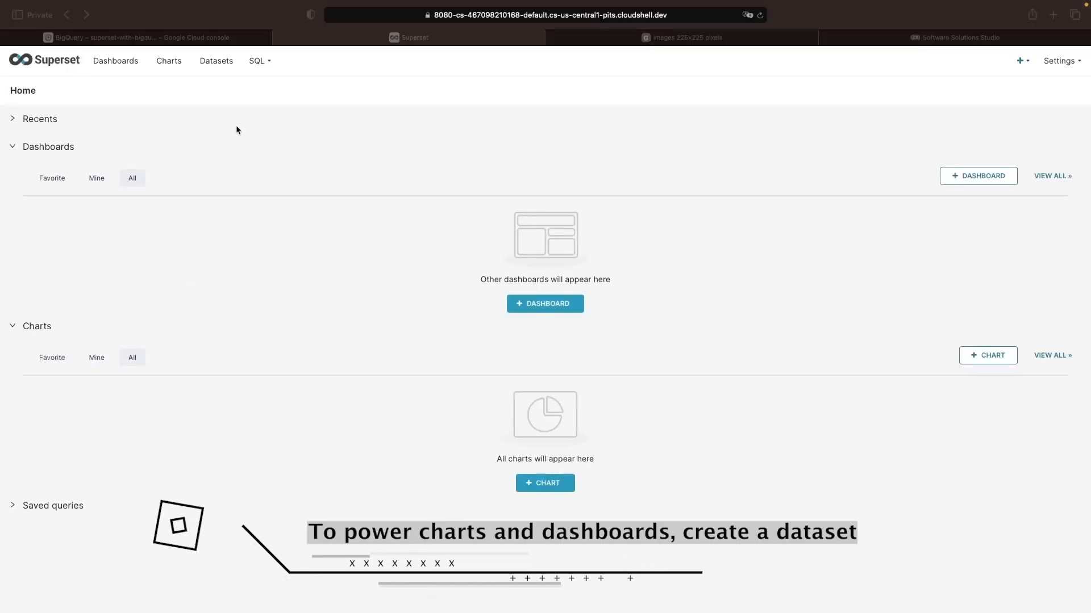
pyautogui.click(210, 63)
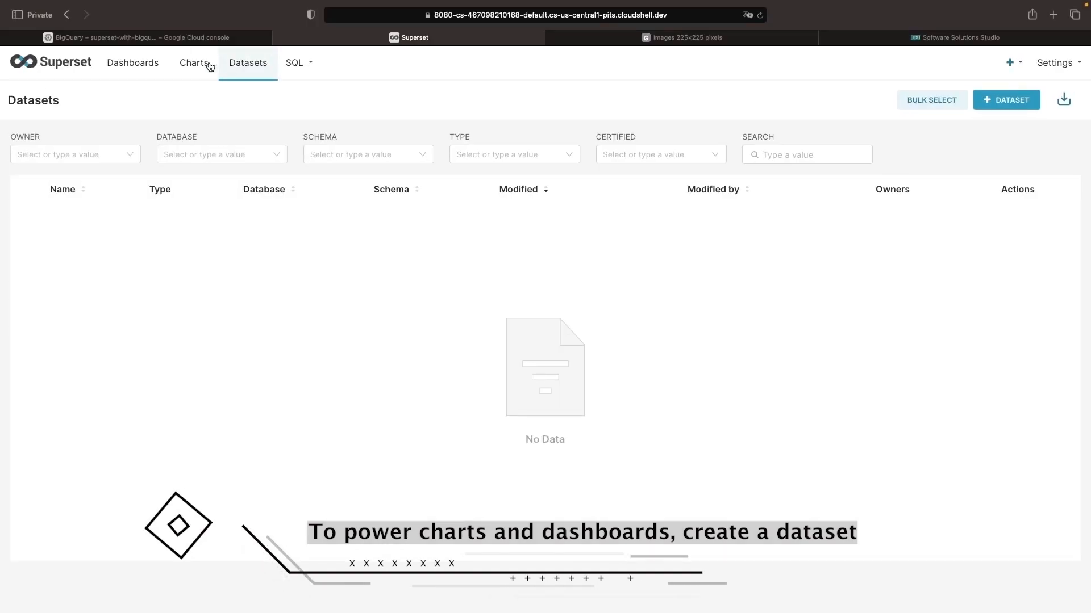
pyautogui.click(994, 102)
pyautogui.click(101, 228)
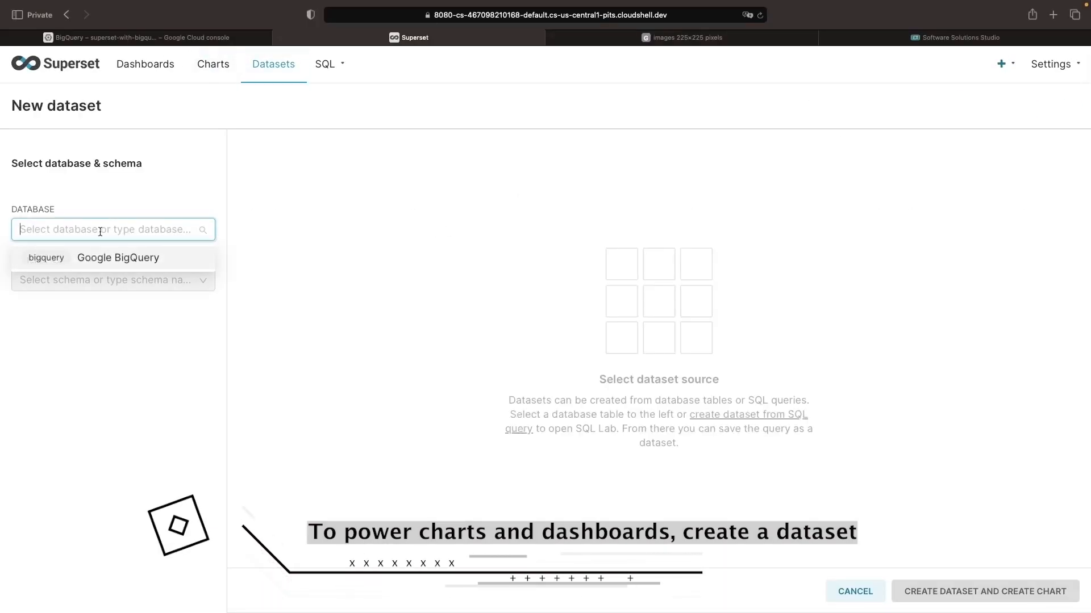
pyautogui.click(118, 257)
pyautogui.click(114, 280)
pyautogui.click(54, 307)
pyautogui.click(85, 401)
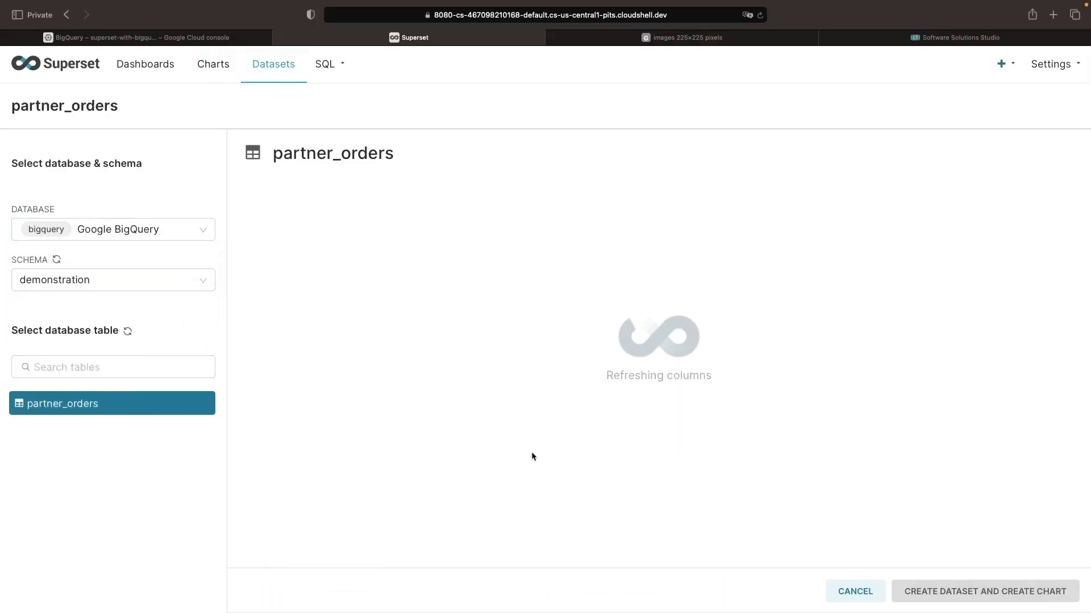
pyautogui.click(952, 592)
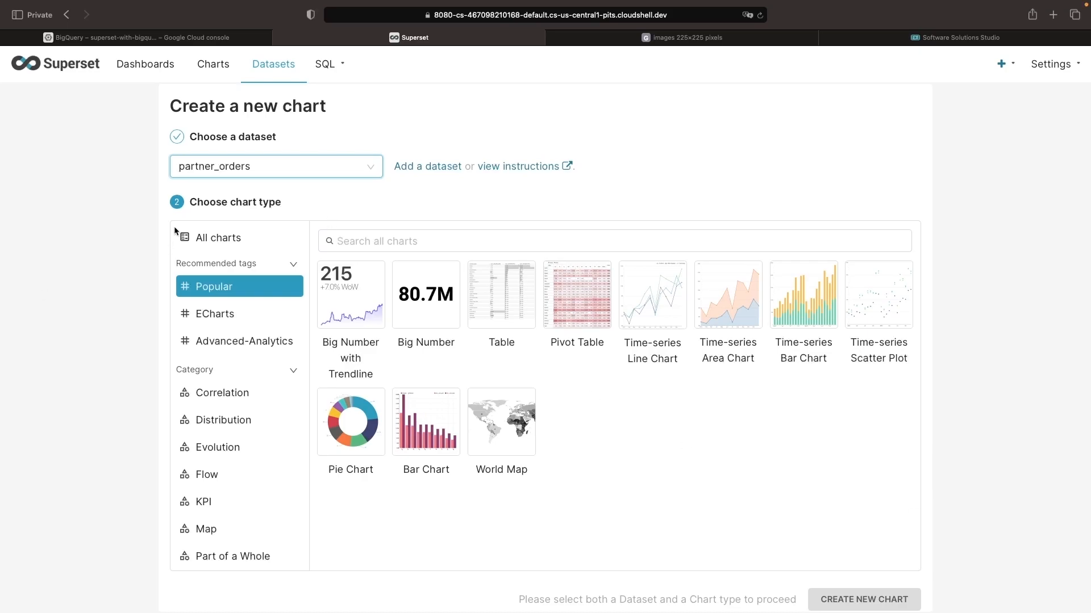
# Create a new Time-series Bar Chart from the Superset home page based on the partner_orders dataset.
pyautogui.click(68, 63)
pyautogui.scroll(-2, 295, 459)
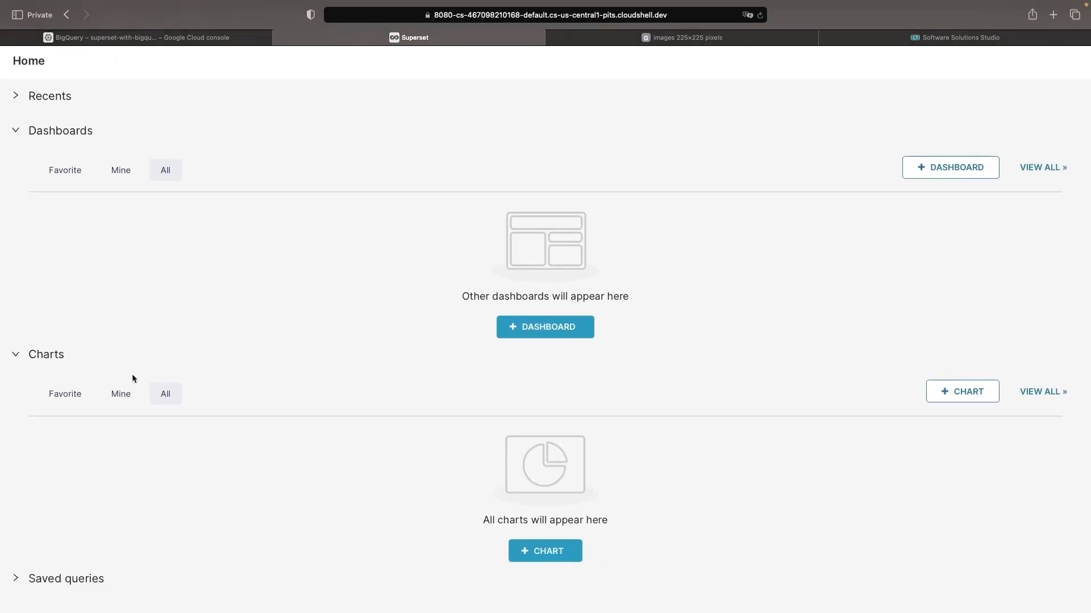
pyautogui.scroll(2, 134, 377)
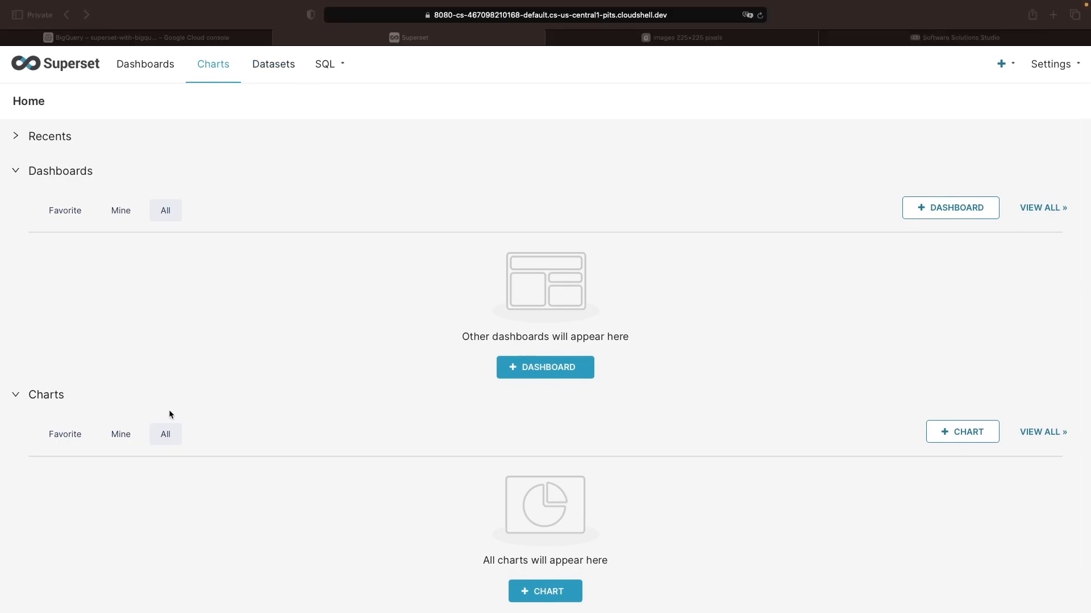
pyautogui.click(528, 592)
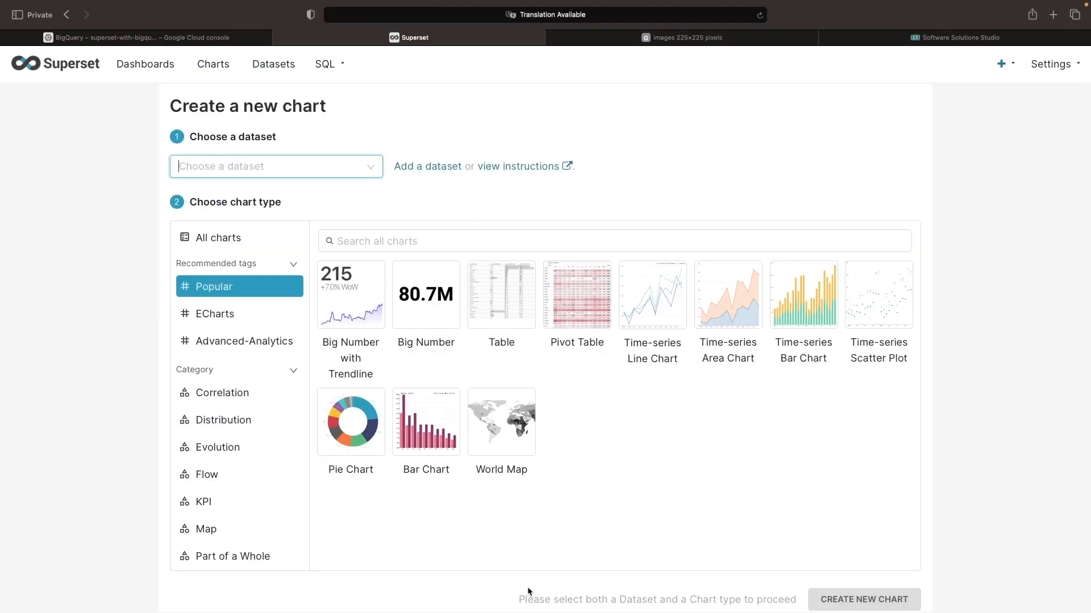
pyautogui.click(368, 166)
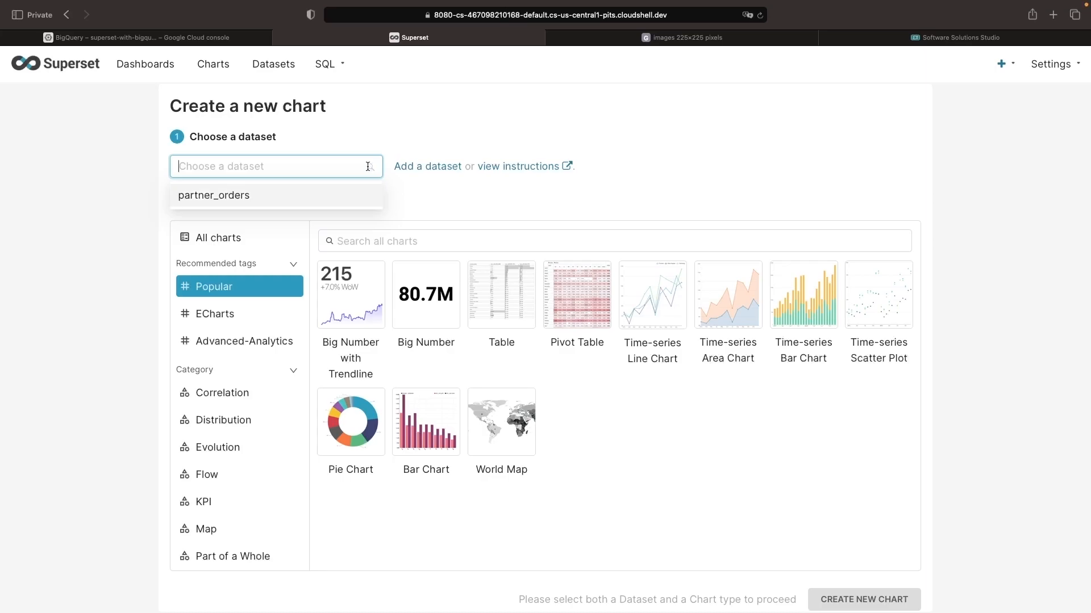
pyautogui.click(301, 195)
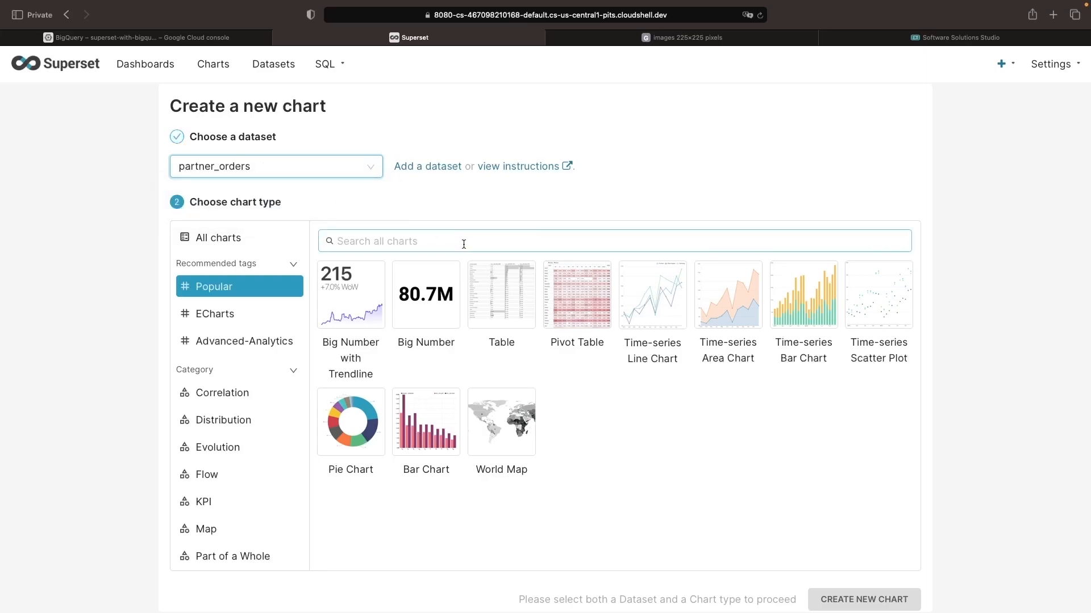
pyautogui.click(804, 320)
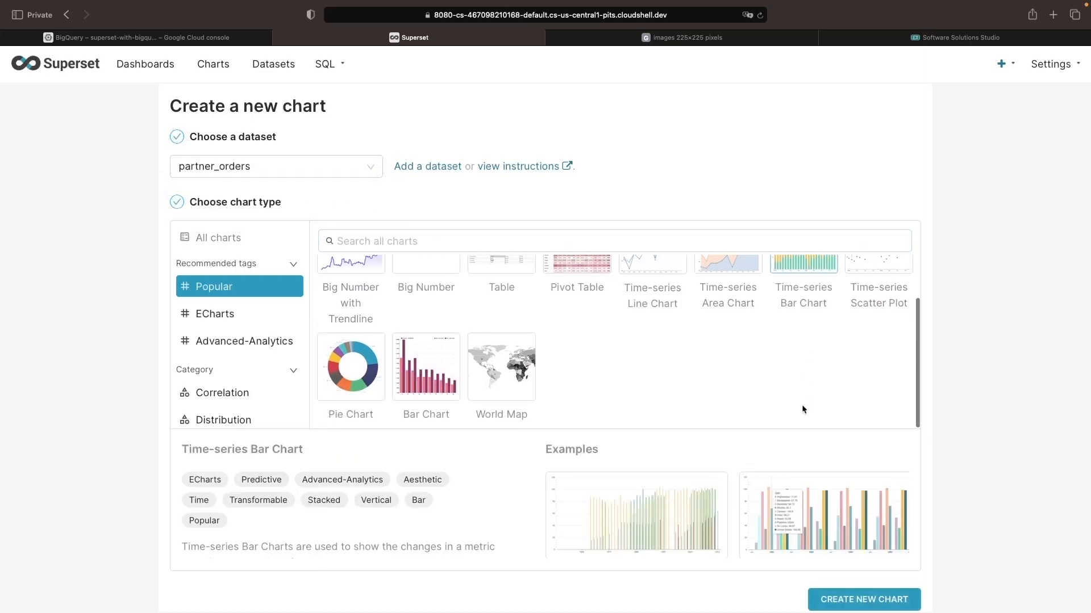
pyautogui.click(864, 600)
# Add the quantity column as a chart metric with the SUM aggregate.
pyautogui.scroll(-2, 255, 364)
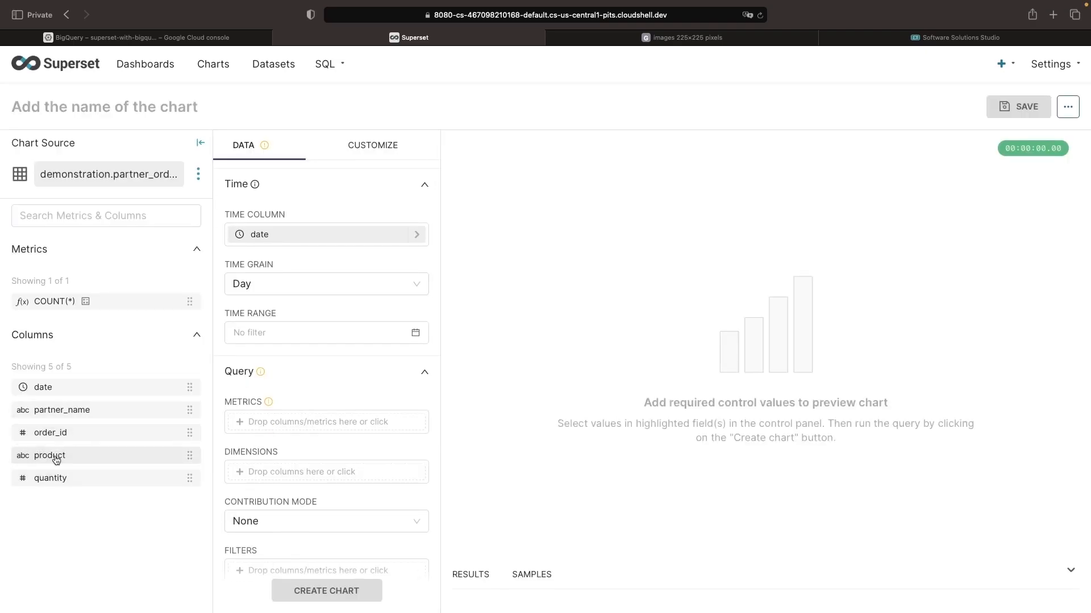
pyautogui.moveTo(56, 480); pyautogui.dragTo(278, 422)
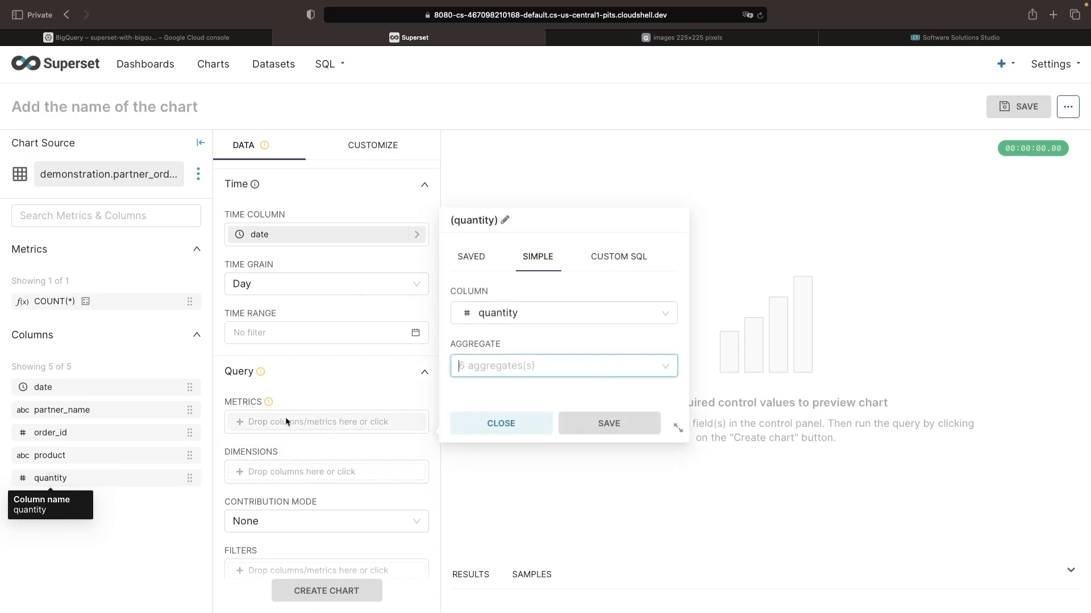
pyautogui.click(632, 369)
pyautogui.click(499, 508)
pyautogui.click(584, 423)
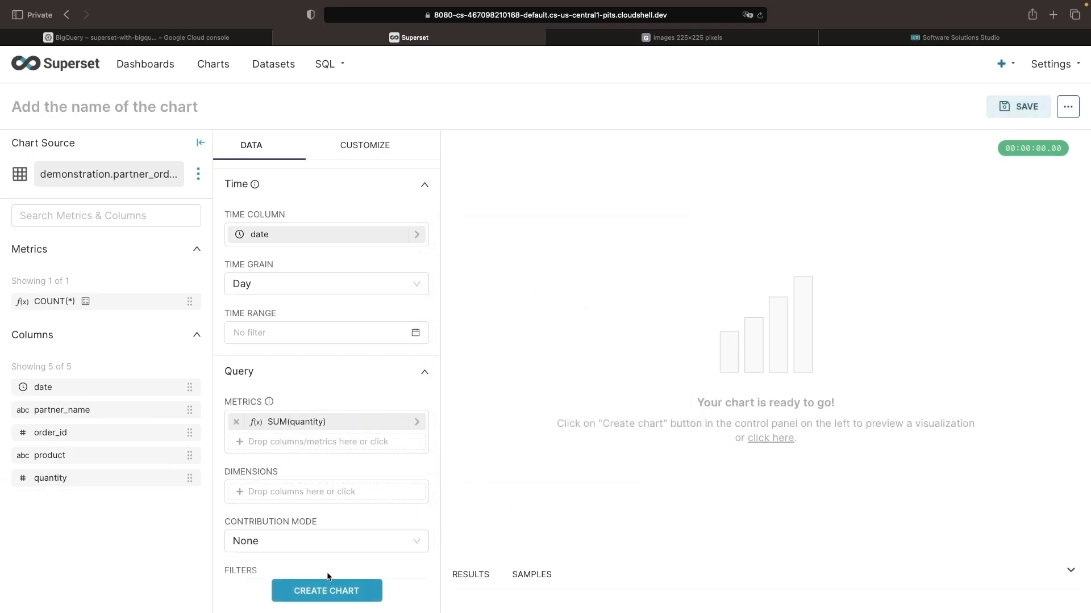
# Generate the time-series bar chart, name it Quantity by Date, and save it without adding it to a dashboard.
pyautogui.click(328, 585)
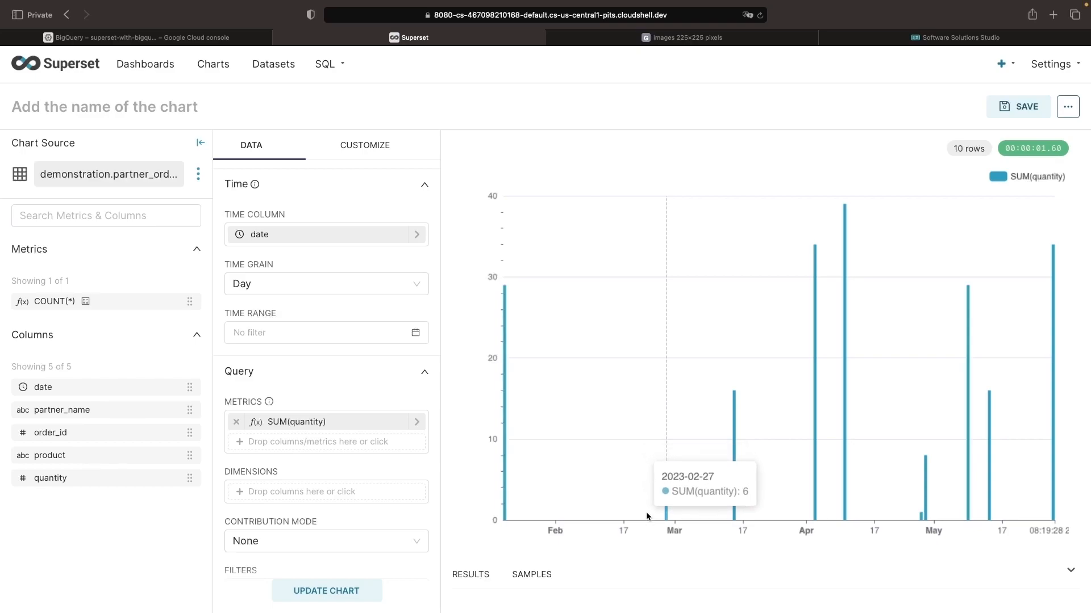
pyautogui.moveTo(951, 493)
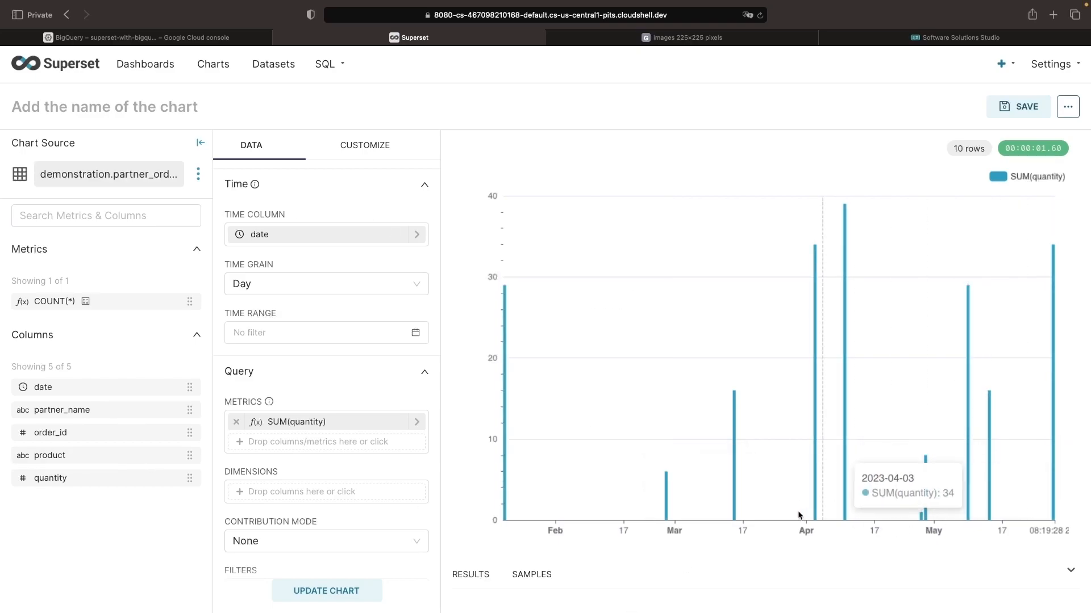
pyautogui.click(119, 107)
pyautogui.write('Quantity by Date')
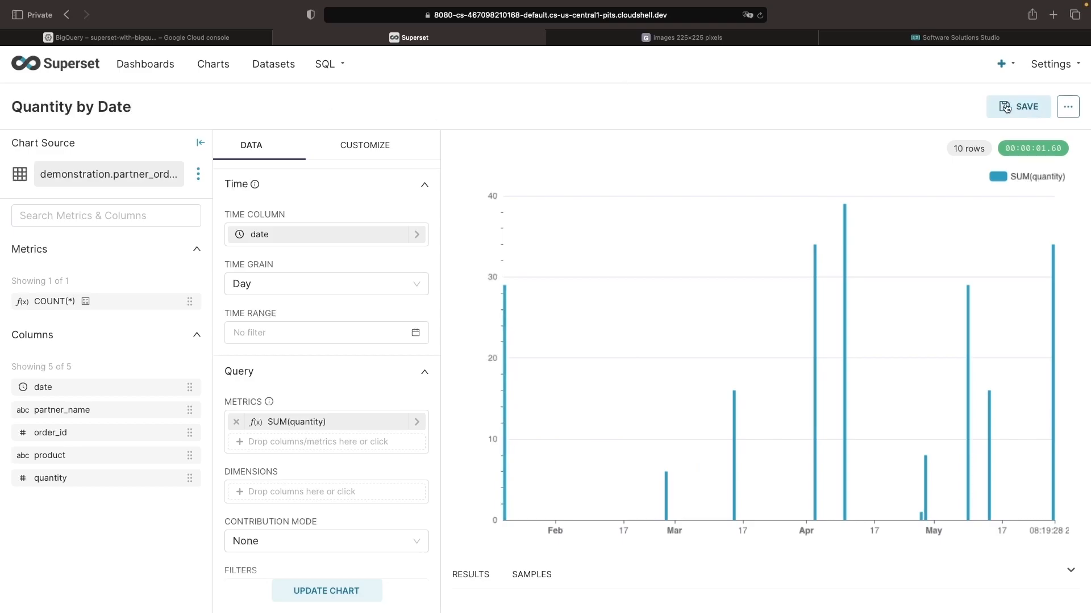
pyautogui.click(1018, 106)
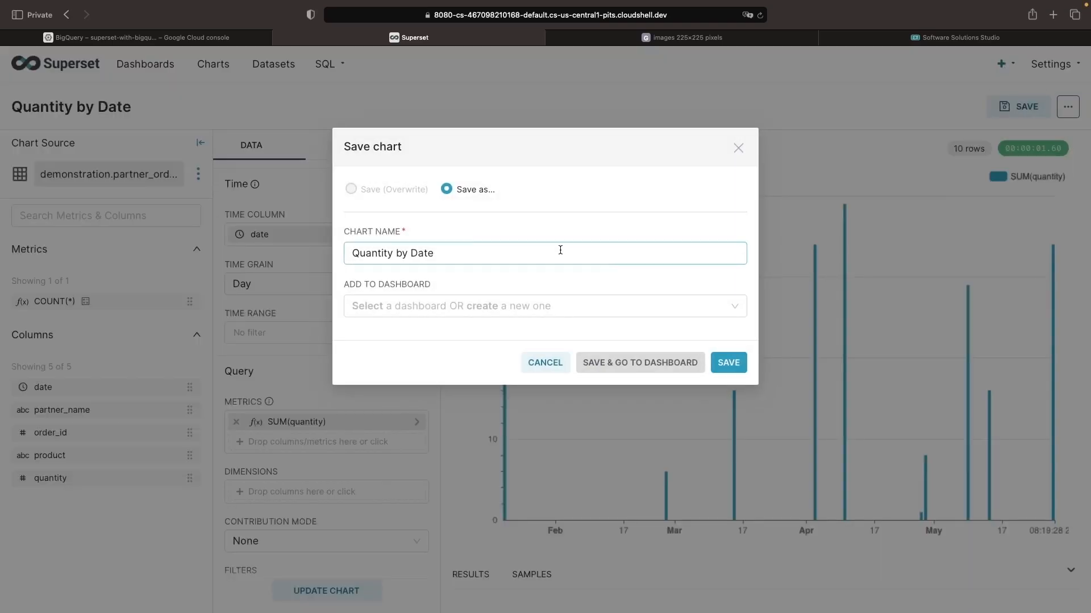
pyautogui.click(728, 362)
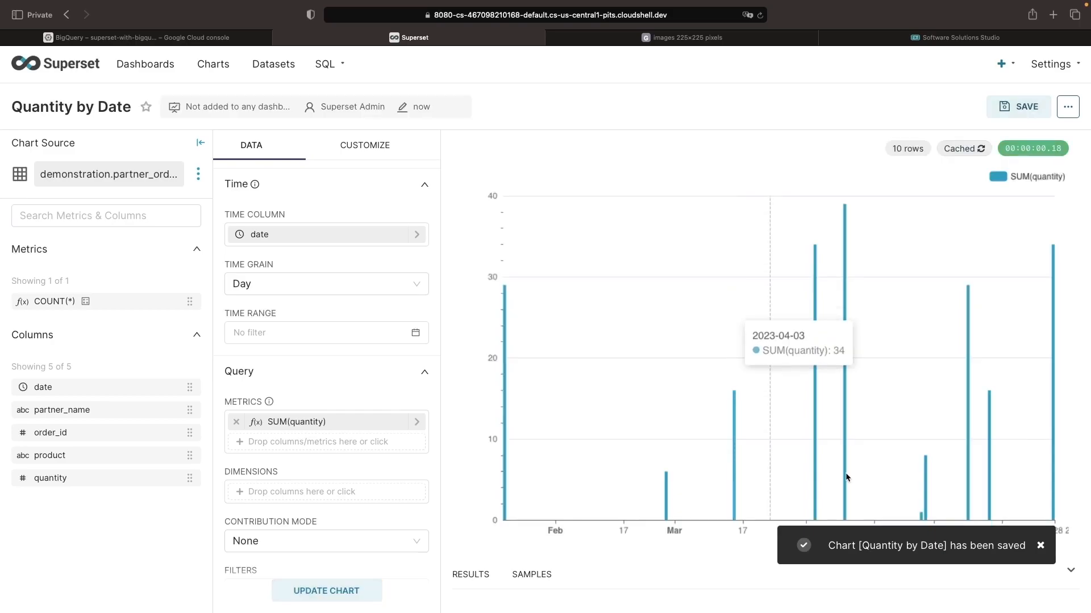
# Create a new Pie Chart from the demonstration.partner_orders dataset and add partner_name as its dimension.
pyautogui.click(215, 67)
pyautogui.click(998, 105)
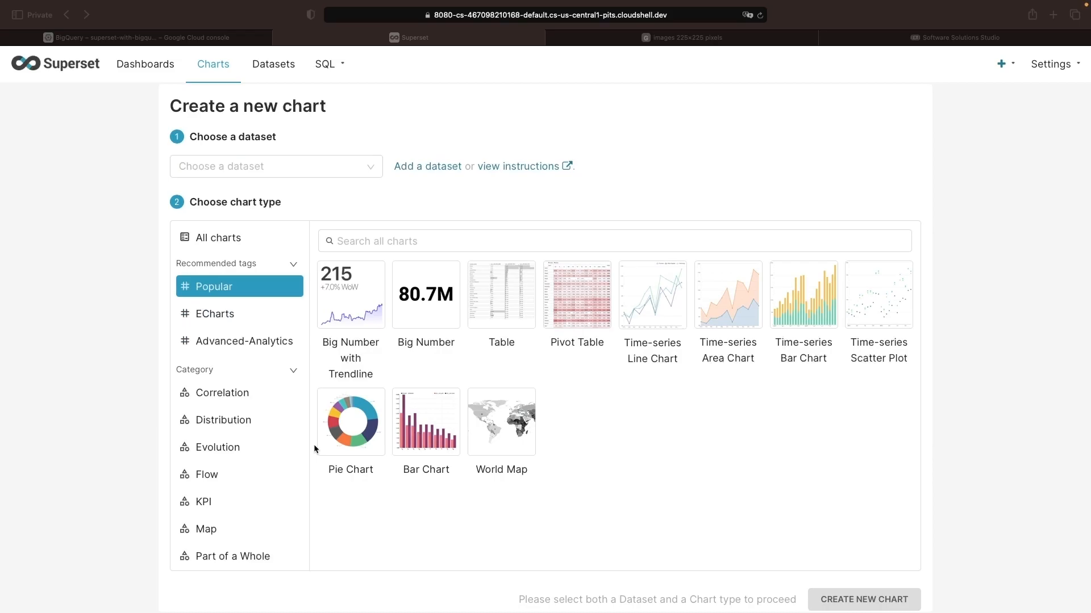
pyautogui.click(341, 437)
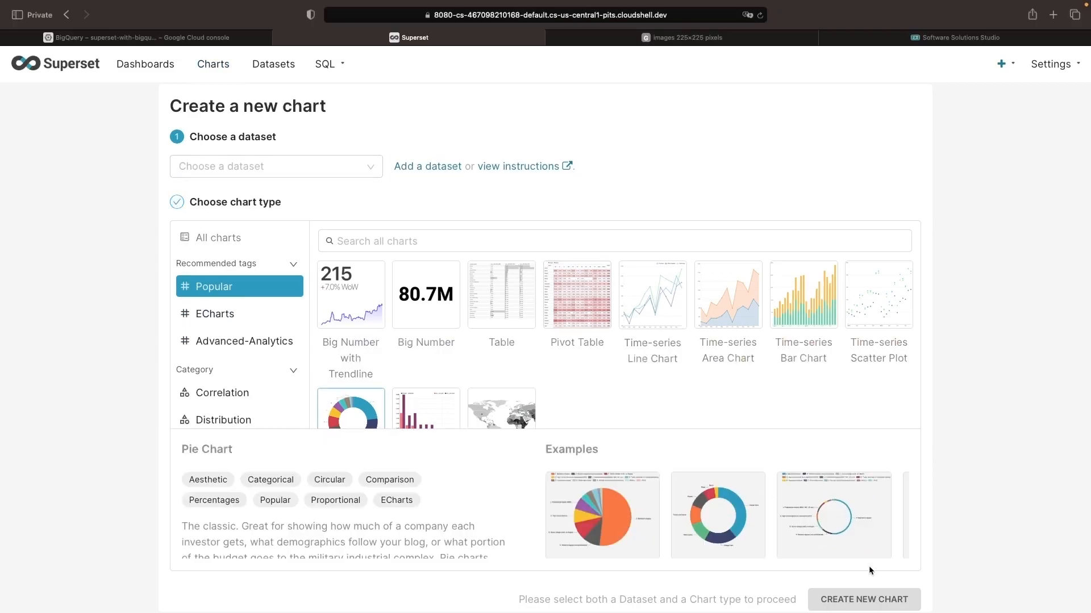
pyautogui.click(276, 166)
pyautogui.click(222, 194)
pyautogui.click(864, 599)
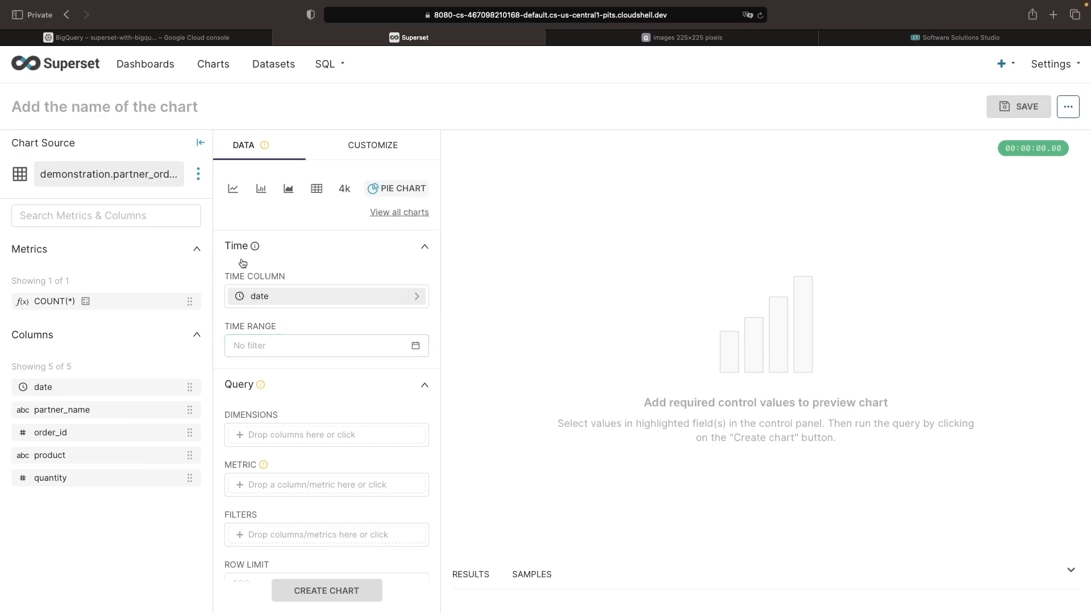
pyautogui.scroll(-2, 242, 263)
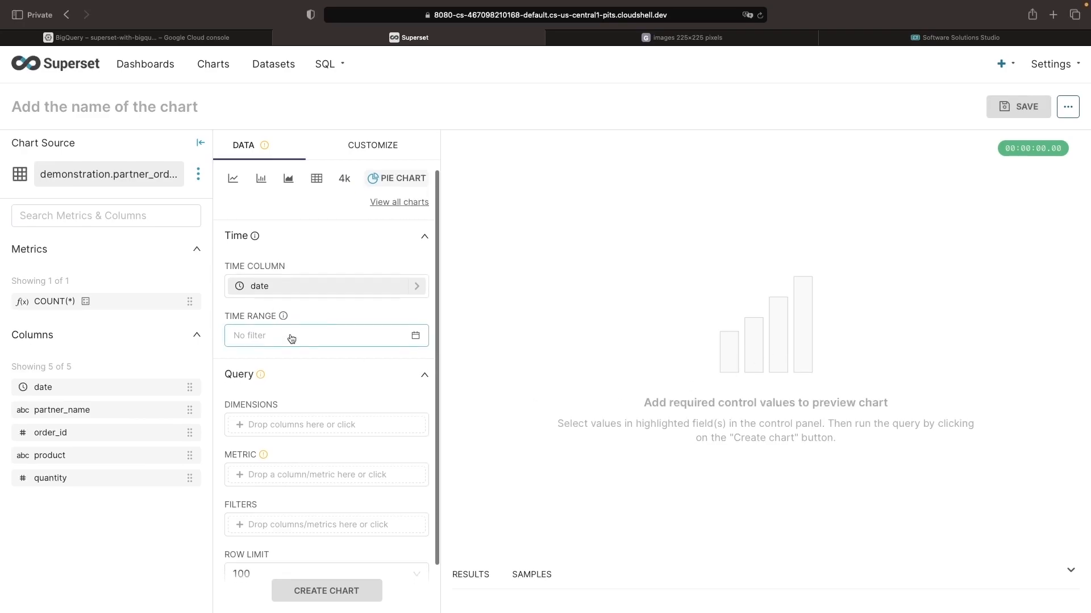
pyautogui.moveTo(63, 407); pyautogui.dragTo(318, 372)
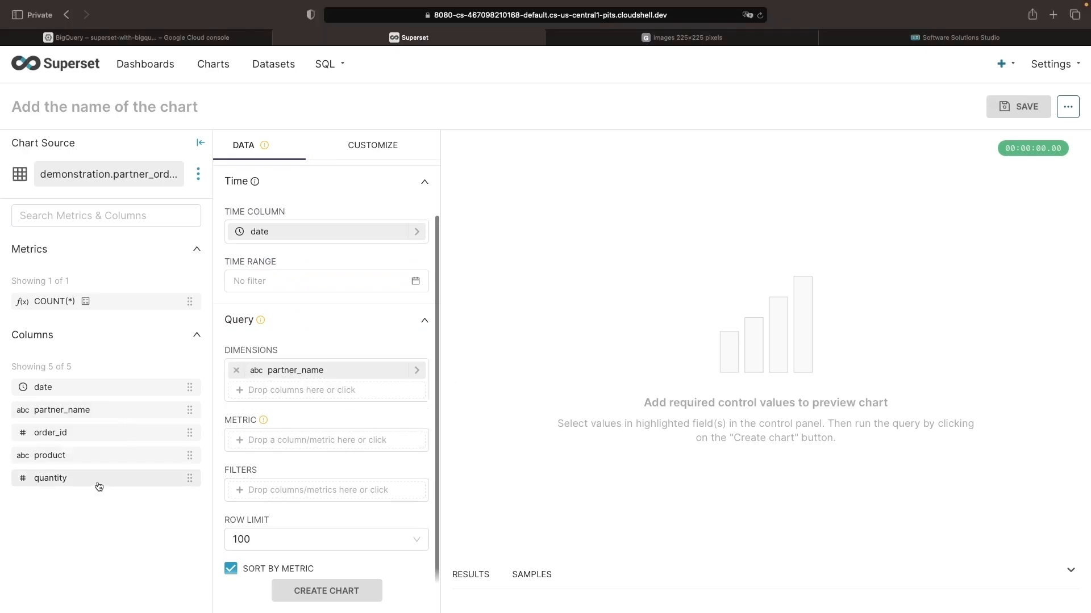
pyautogui.click(244, 441)
pyautogui.click(666, 339)
pyautogui.click(500, 465)
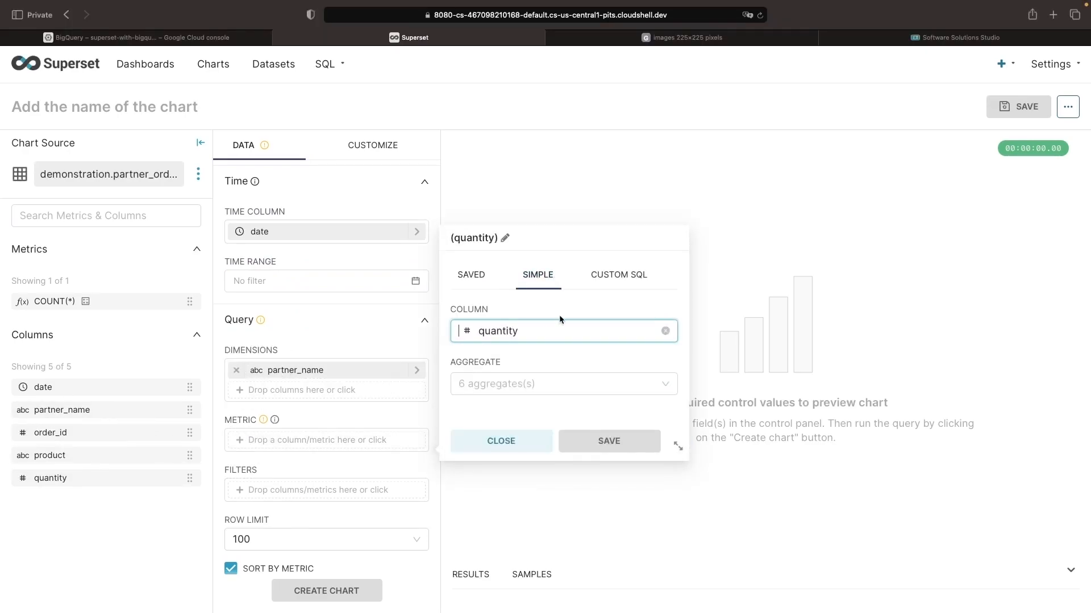
pyautogui.click(618, 275)
pyautogui.click(537, 274)
pyautogui.click(501, 441)
# Add the quantity column as the pie chart's metric with the SUM aggregate and generate the chart.
pyautogui.moveTo(50, 478); pyautogui.dragTo(321, 440)
pyautogui.click(469, 524)
pyautogui.click(548, 441)
pyautogui.click(326, 591)
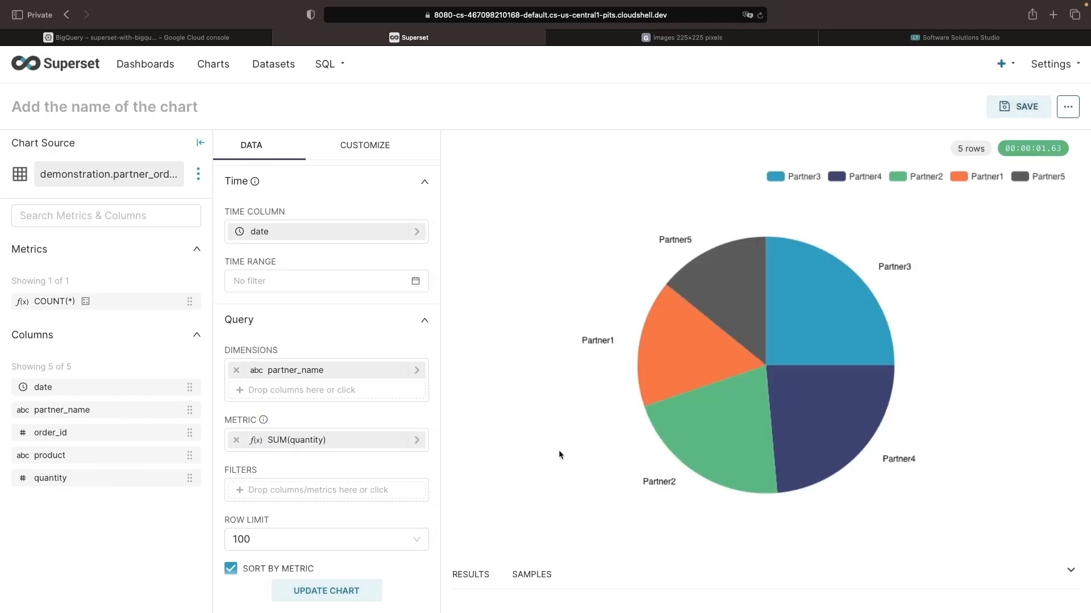
# Save the pie chart under the name Sales Volume by Partner.
pyautogui.click(1016, 105)
pyautogui.click(524, 253)
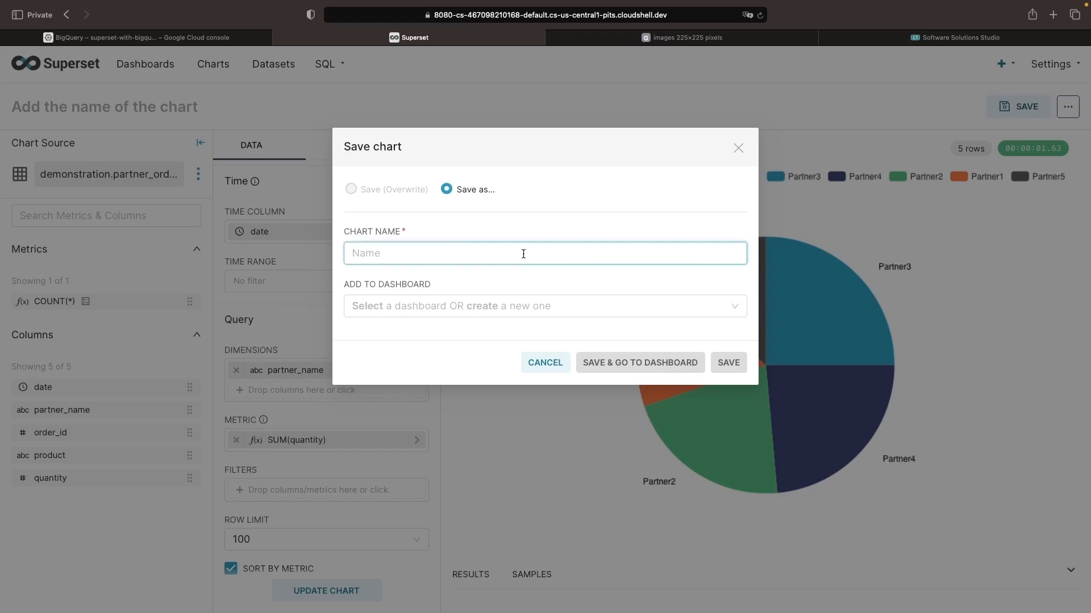
pyautogui.write('Product Volume by Partner')
pyautogui.doubleClick(370, 253)
pyautogui.write('Sales Volume by Partner')
pyautogui.click(729, 362)
# Create a new dashboard and place the Sales Volume by Partner and Quantity by Date charts side by side in one row.
pyautogui.click(149, 69)
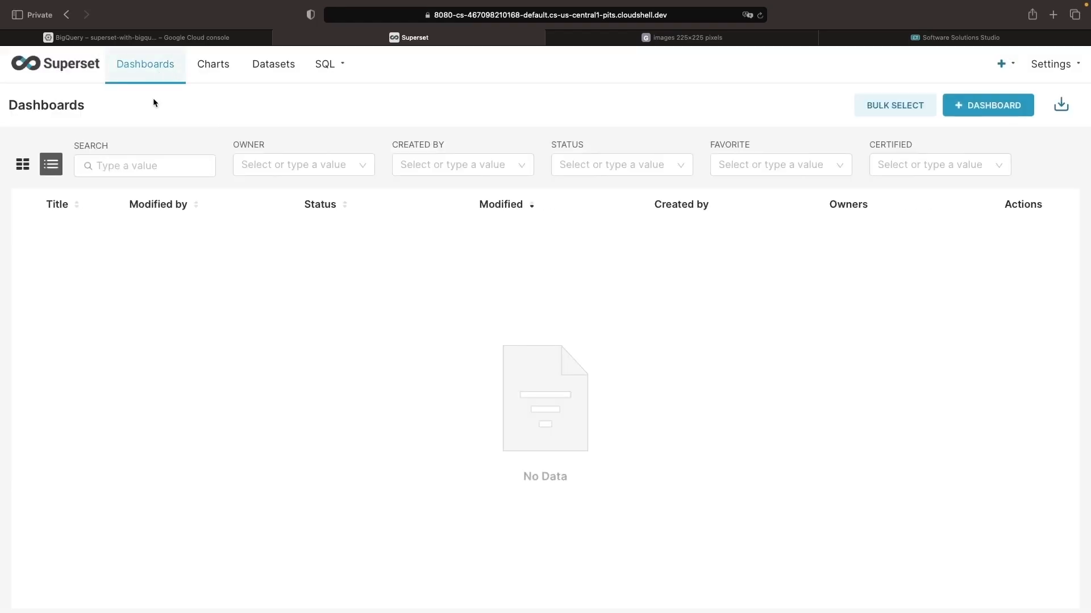
pyautogui.click(998, 115)
pyautogui.moveTo(942, 243); pyautogui.dragTo(604, 275)
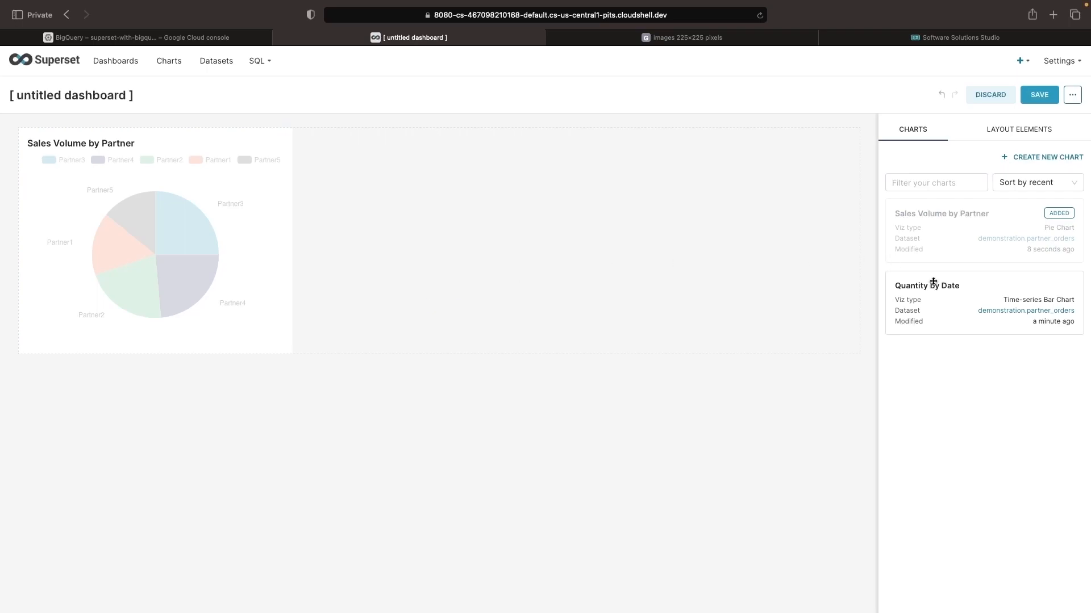
pyautogui.moveTo(958, 297); pyautogui.dragTo(422, 172)
# Title the dashboard Sales Overview and save it.
pyautogui.click(84, 92)
pyautogui.write('Sales Overview')
pyautogui.click(1039, 95)
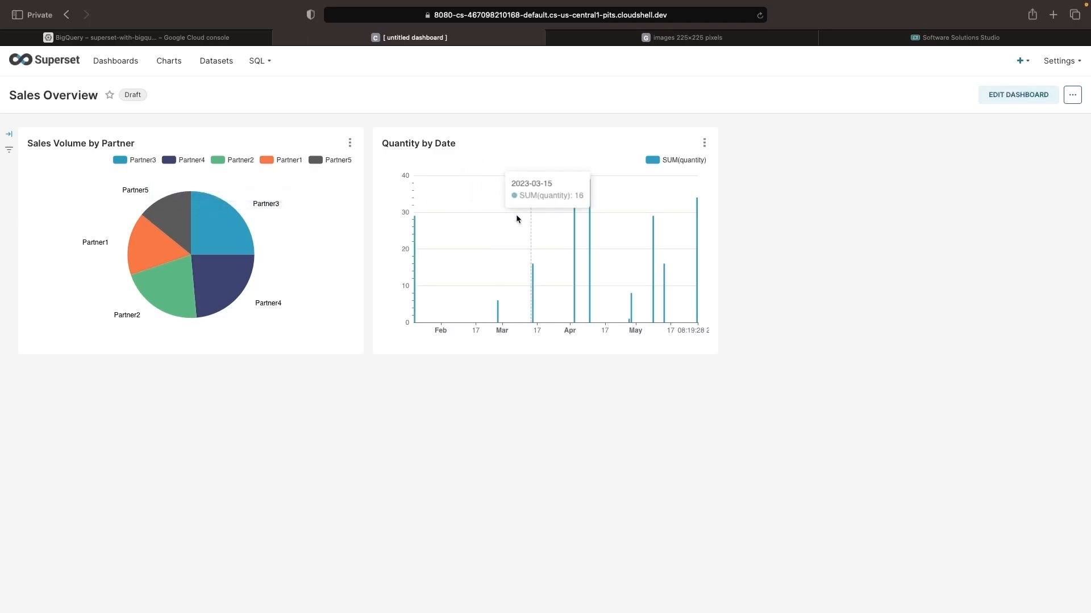
# Switch to Software Solutions Studio to view the Superset architecture diagram.
pyautogui.click(960, 37)
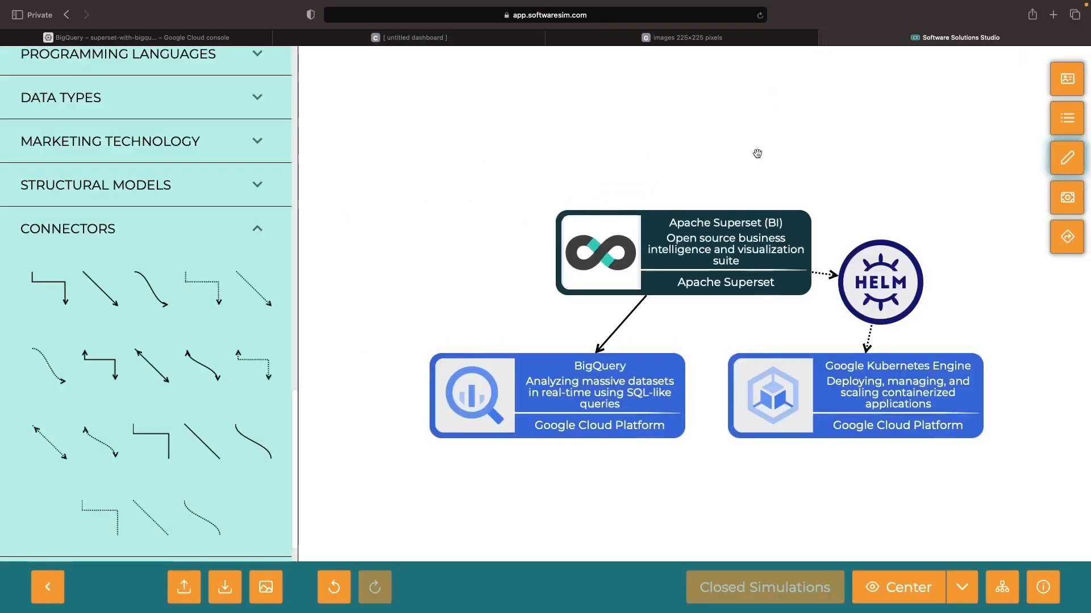